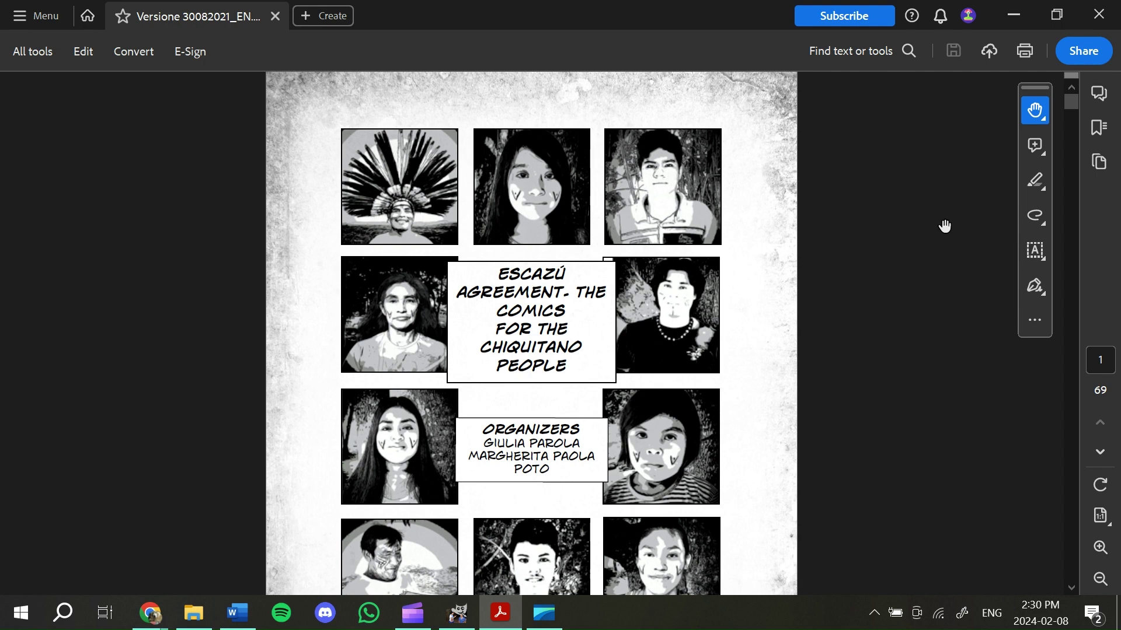
Step: Scroll through the Escazú Agreement comic PDF from the cover to page 21
{"action": "scroll", "coordinate": [945, 226], "scroll_direction": "down", "scroll_amount": 2}
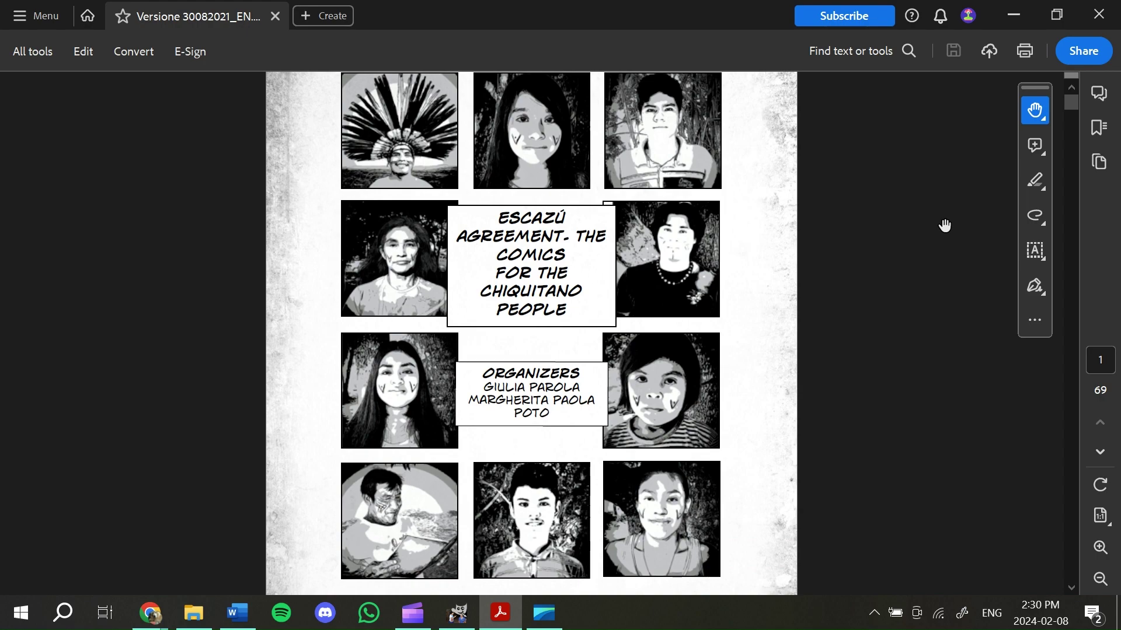
{"action": "scroll", "coordinate": [946, 225], "scroll_direction": "down", "scroll_amount": 20}
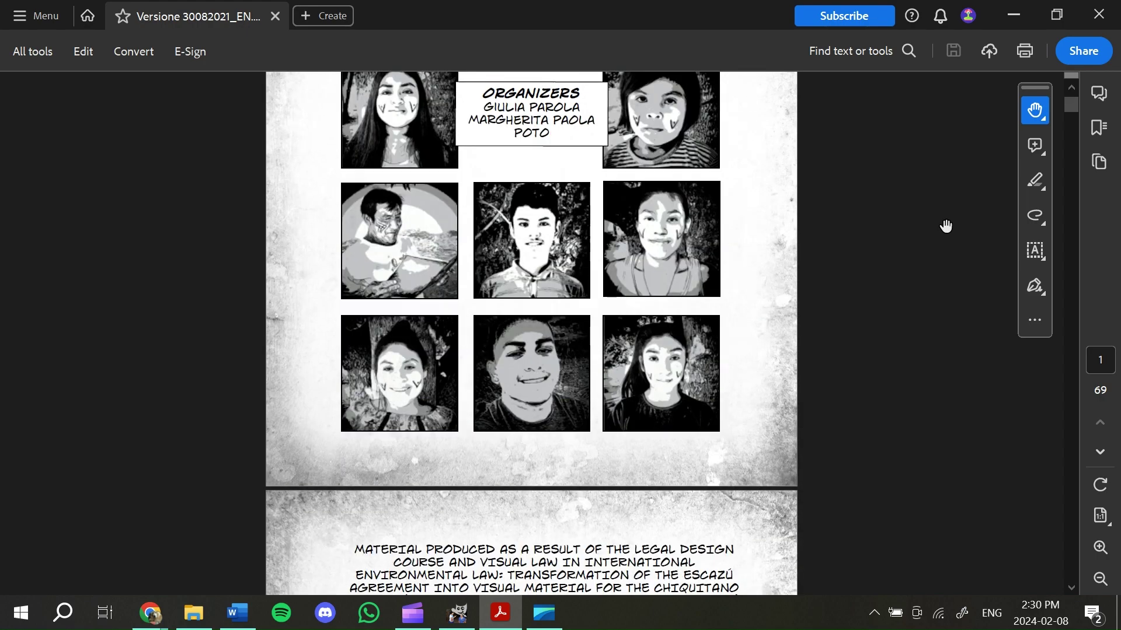
{"action": "left_click_drag", "start_coordinate": [1077, 112], "coordinate": [1080, 219]}
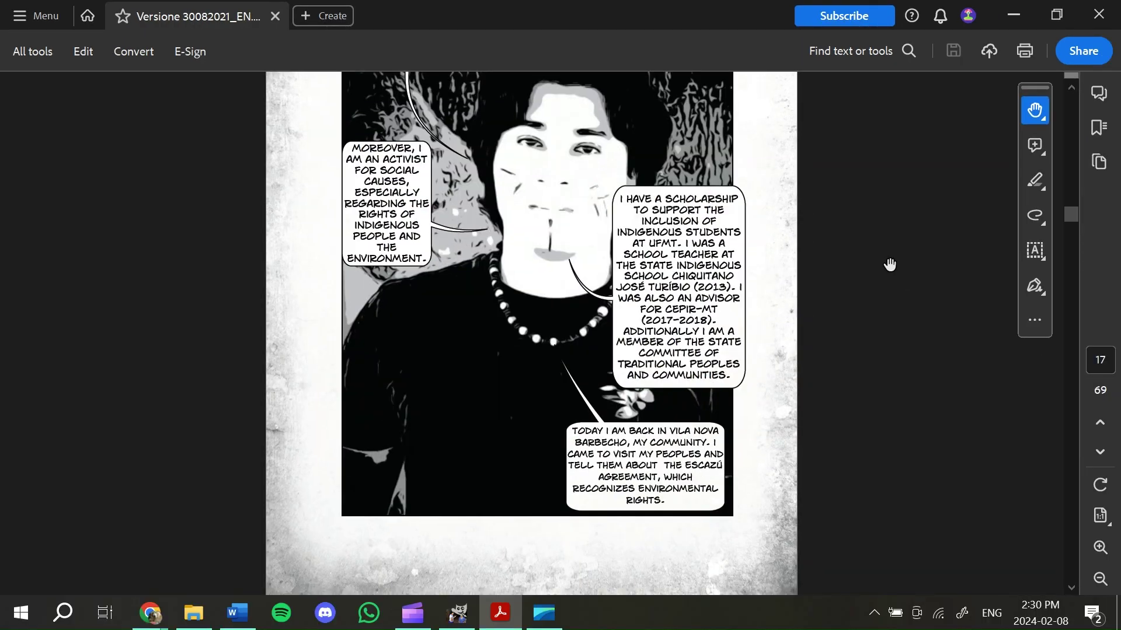
{"action": "scroll", "coordinate": [889, 264], "scroll_direction": "down", "scroll_amount": 10}
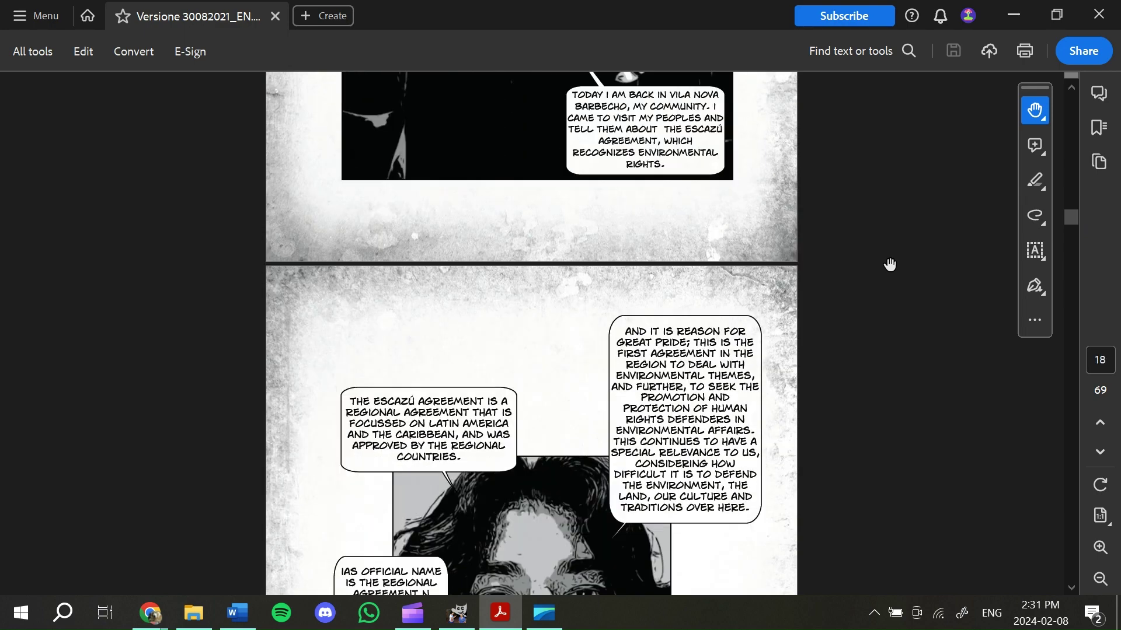
{"action": "scroll", "coordinate": [889, 264], "scroll_direction": "down", "scroll_amount": 3}
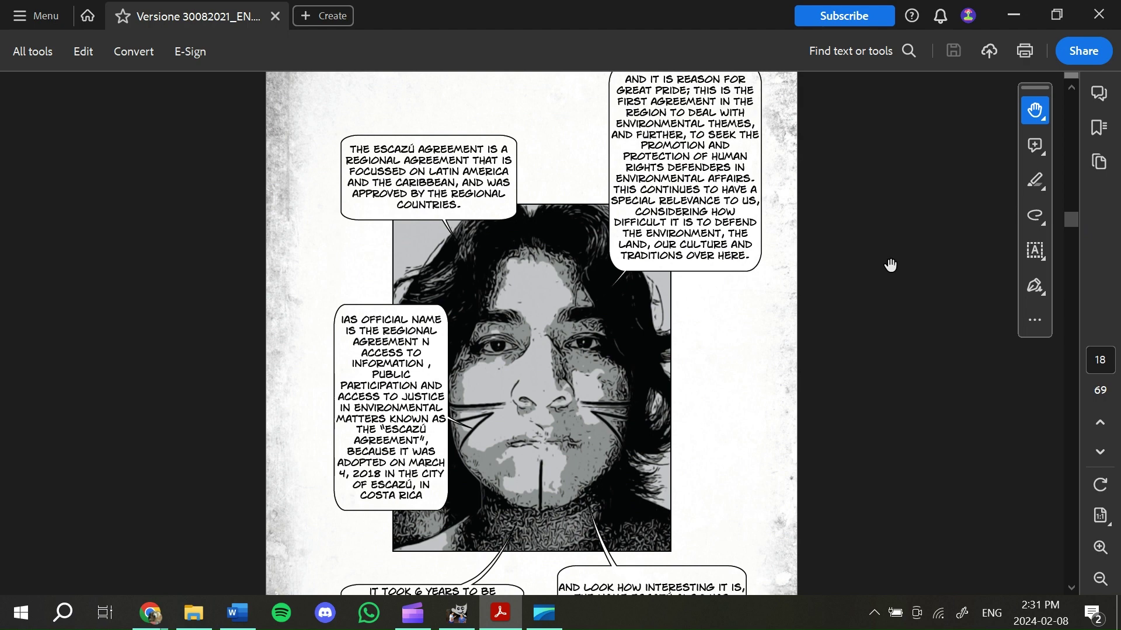
{"action": "scroll", "coordinate": [889, 265], "scroll_direction": "down", "scroll_amount": 15}
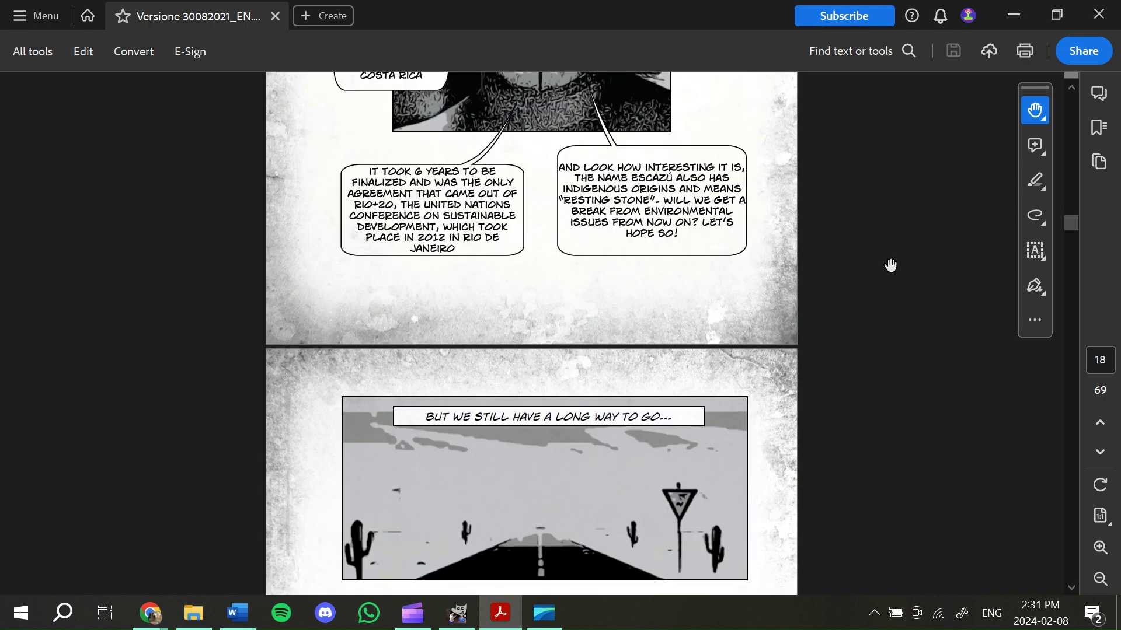
{"action": "scroll", "coordinate": [889, 264], "scroll_direction": "down", "scroll_amount": 10}
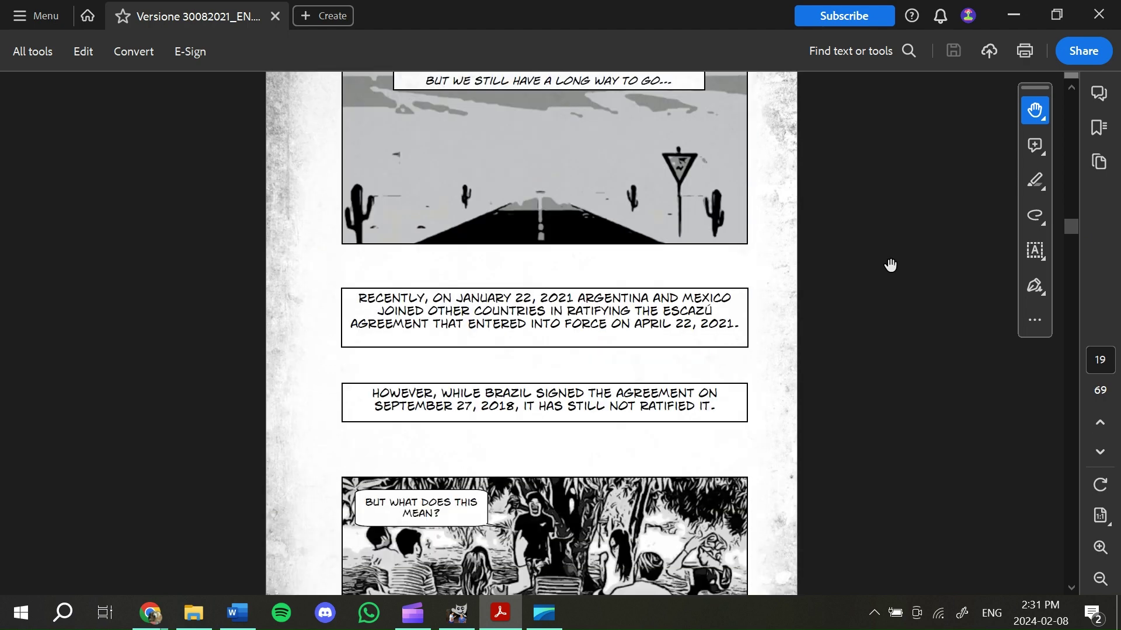
{"action": "scroll", "coordinate": [891, 265], "scroll_direction": "down", "scroll_amount": 4}
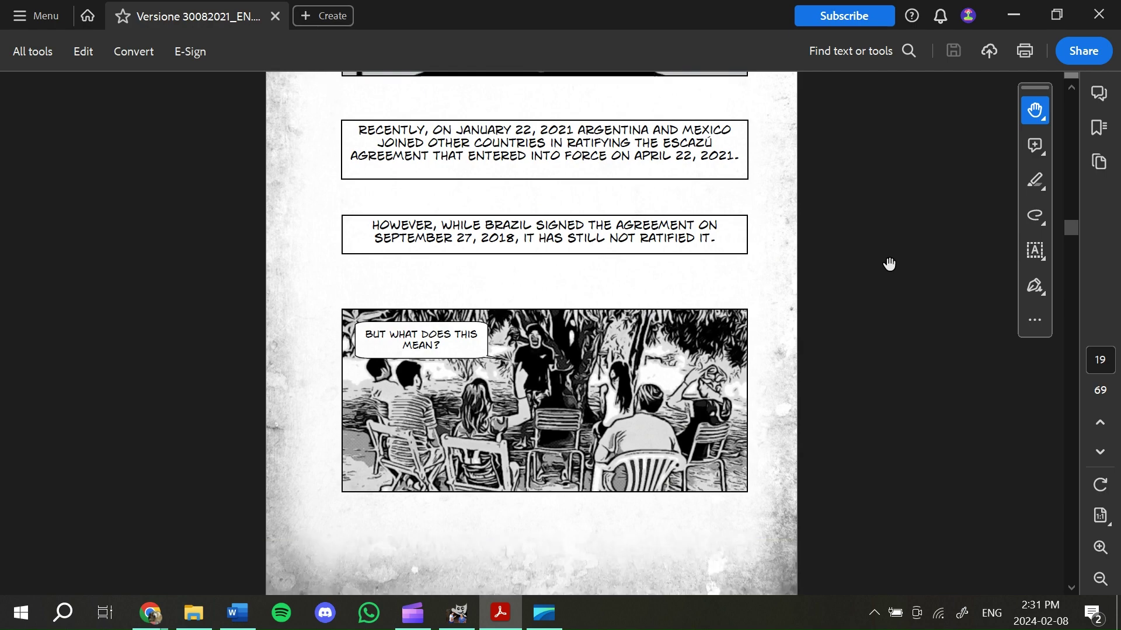
{"action": "scroll", "coordinate": [890, 264], "scroll_direction": "down", "scroll_amount": 13}
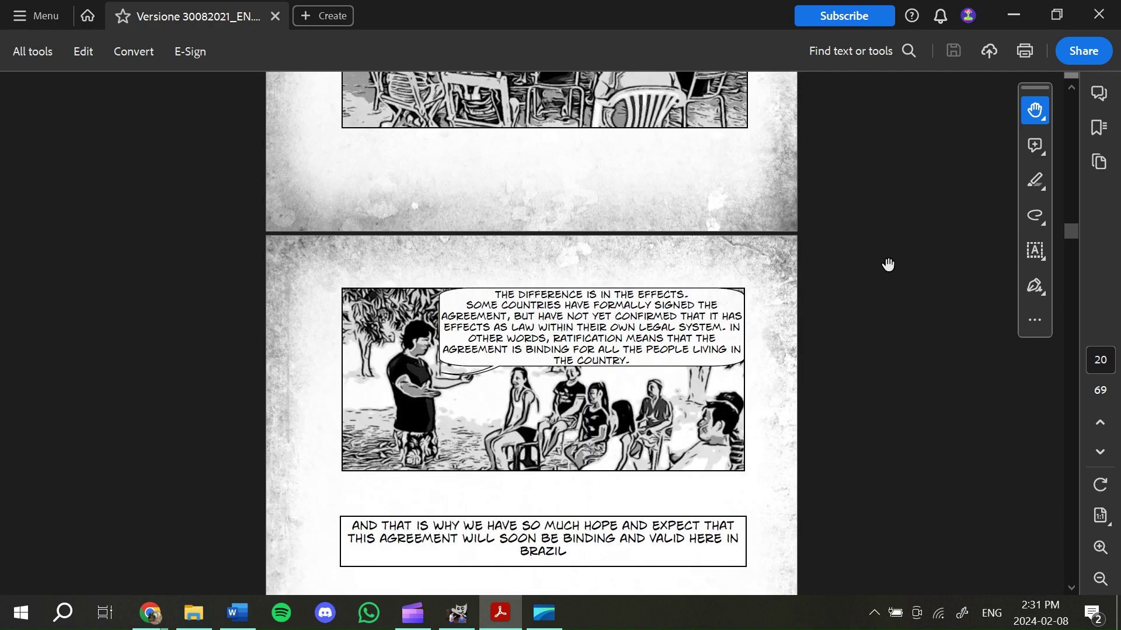
{"action": "scroll", "coordinate": [888, 265], "scroll_direction": "down", "scroll_amount": 9}
{"action": "scroll", "coordinate": [887, 268], "scroll_direction": "down", "scroll_amount": 7}
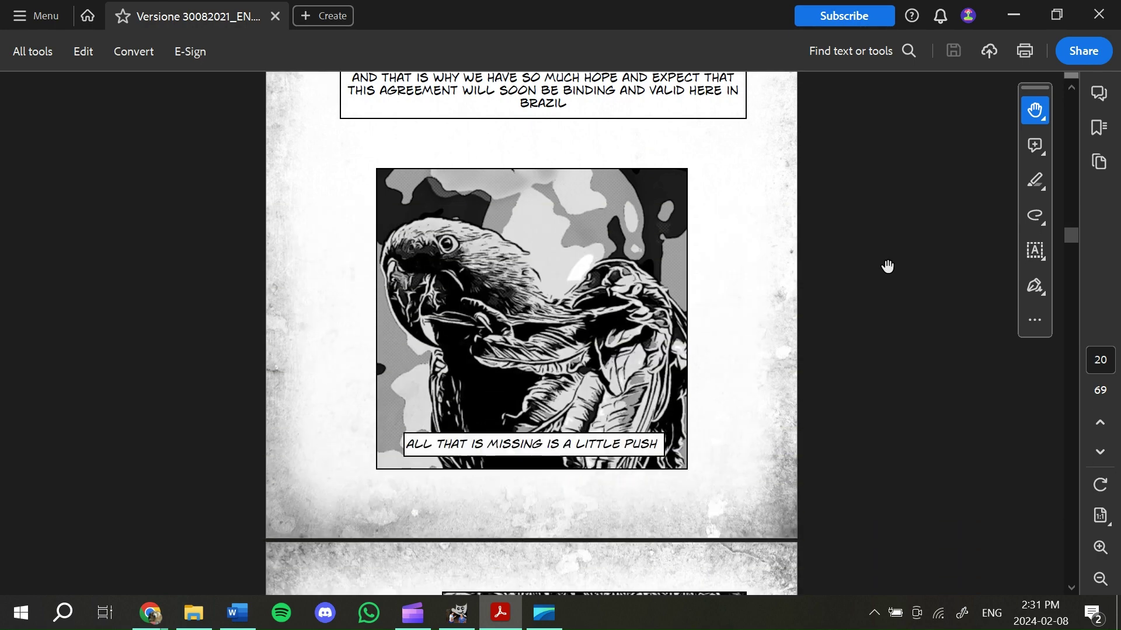
{"action": "scroll", "coordinate": [888, 266], "scroll_direction": "down", "scroll_amount": 11}
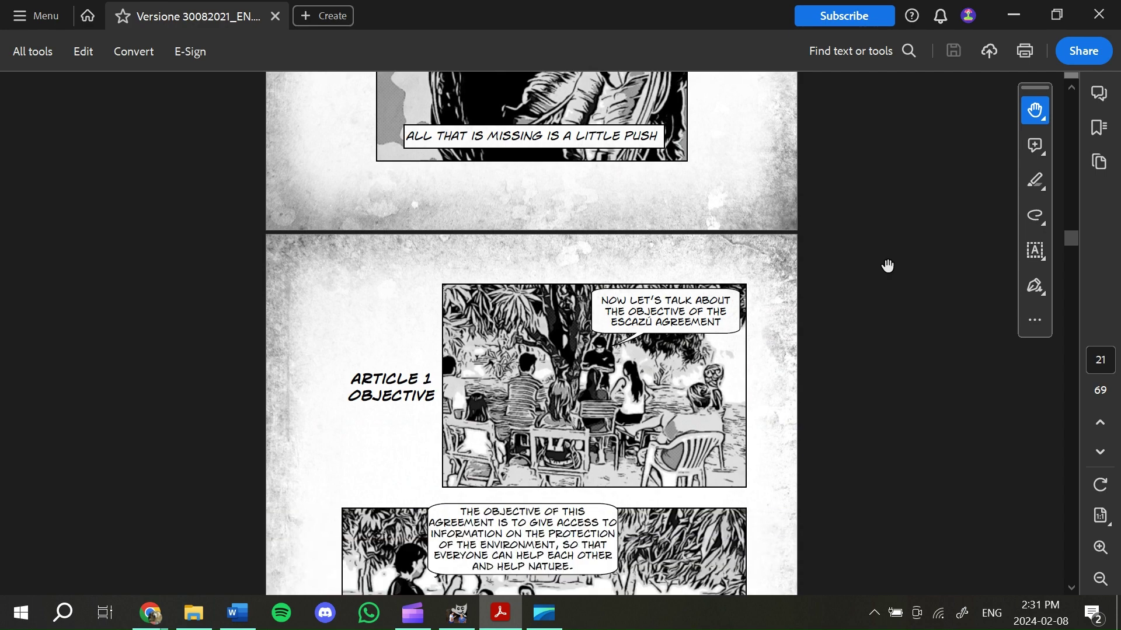
{"action": "scroll", "coordinate": [888, 267], "scroll_direction": "down", "scroll_amount": 12}
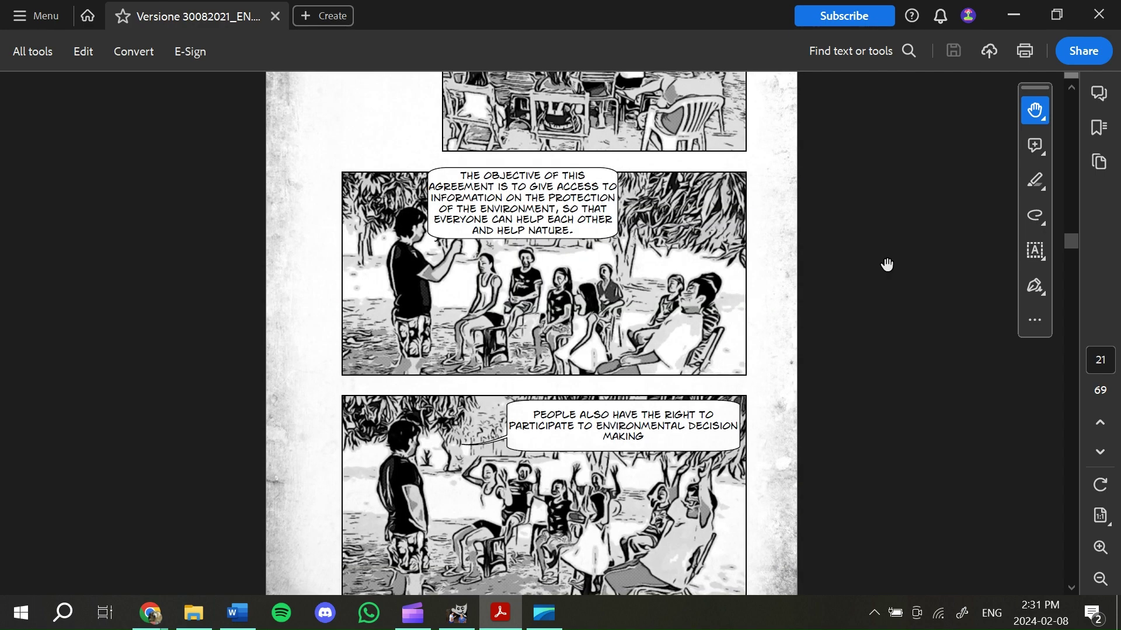
{"action": "scroll", "coordinate": [888, 266], "scroll_direction": "down", "scroll_amount": 5}
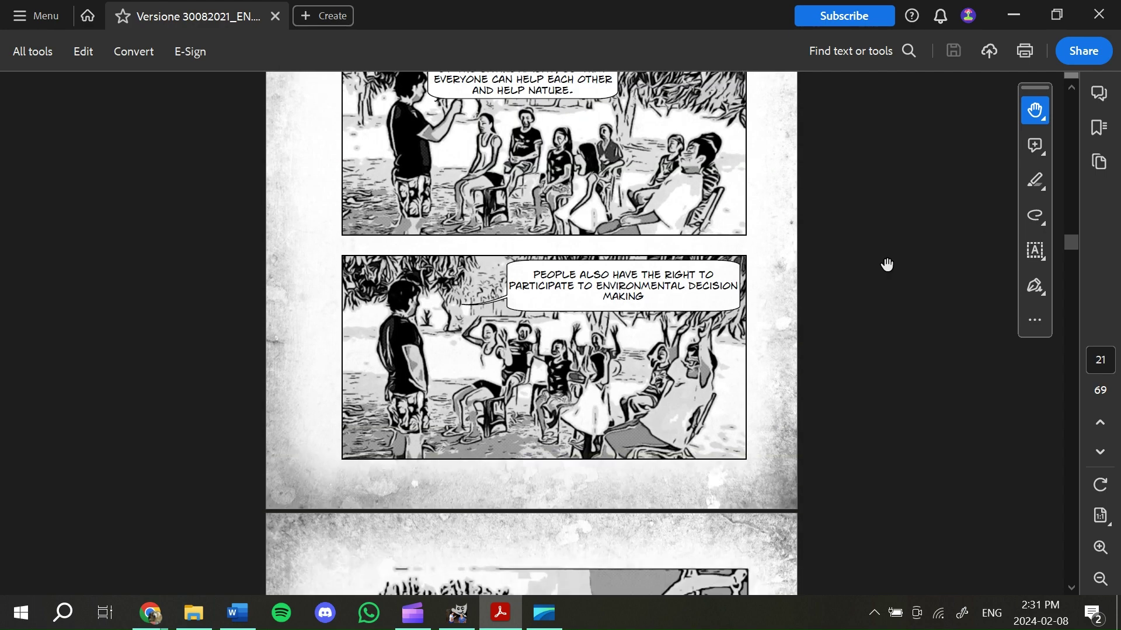
{"action": "scroll", "coordinate": [888, 266], "scroll_direction": "down", "scroll_amount": 1}
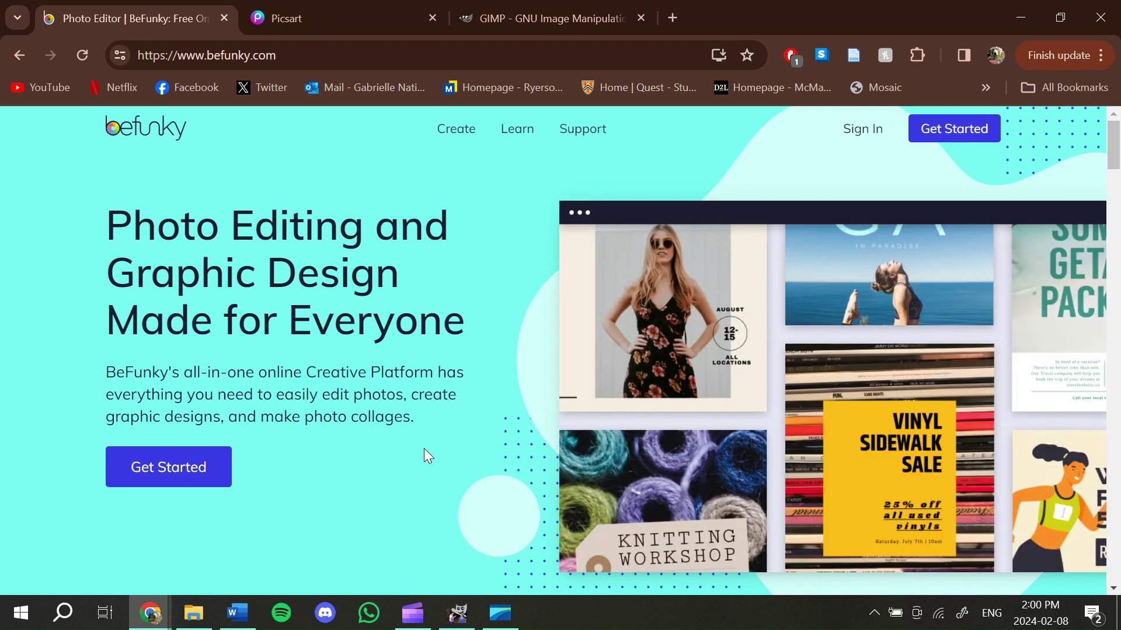
Step: Start a new BeFunky project via Get Started and choose Edit a Photo
{"action": "left_click", "coordinate": [203, 473]}
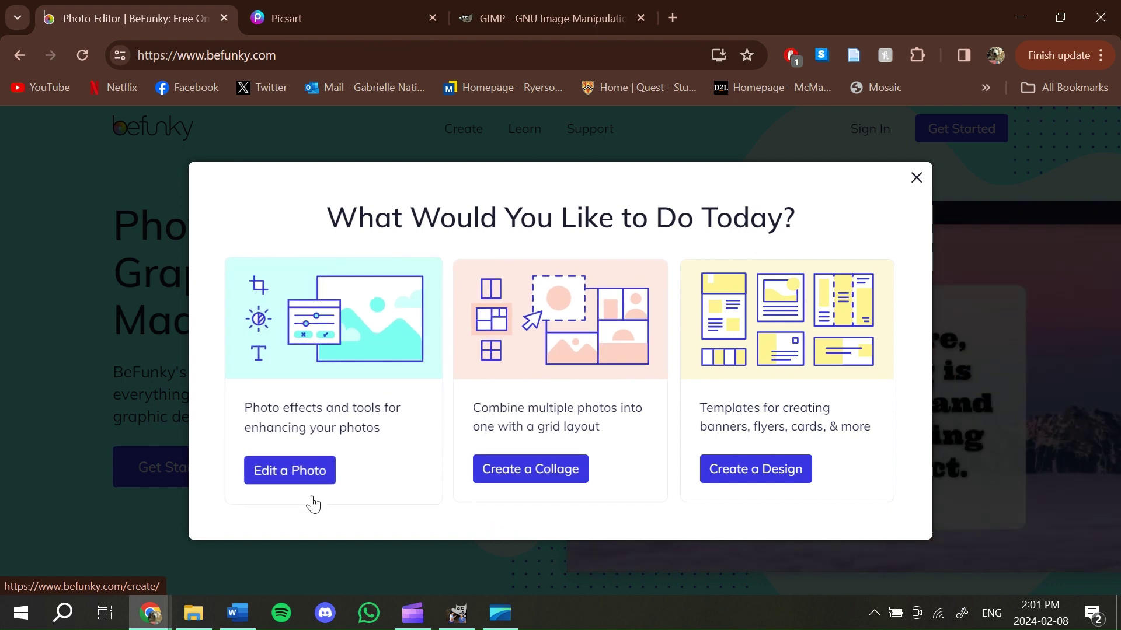
{"action": "left_click", "coordinate": [309, 480]}
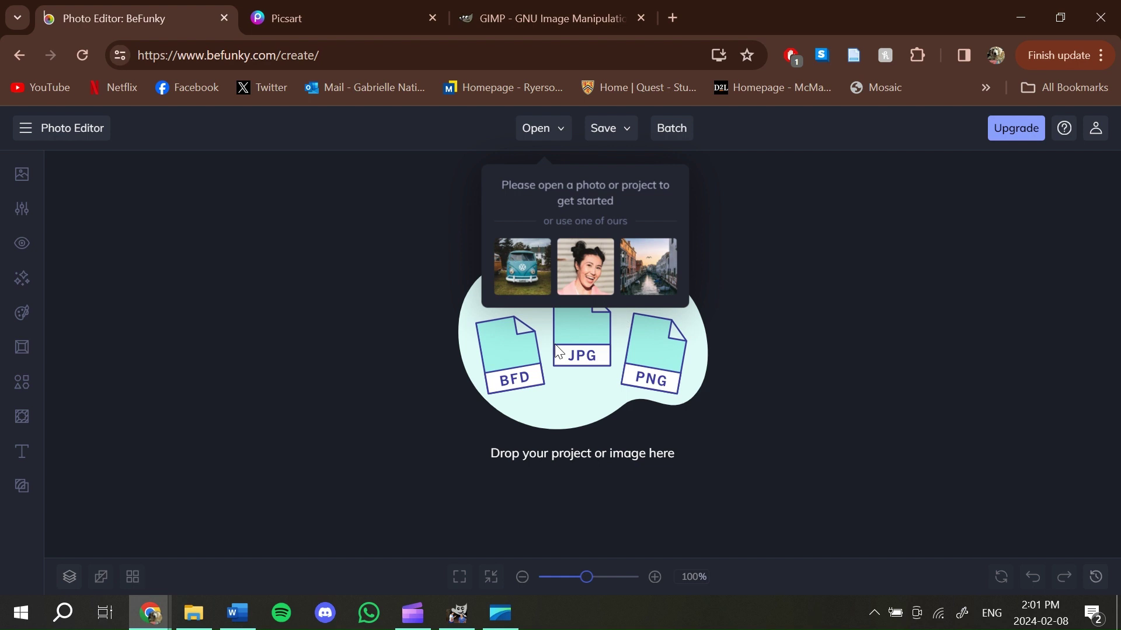
Step: Drag _MG_0100 from the Escazu photos folder into BeFunky's Photo Editor
{"action": "left_click", "coordinate": [195, 625]}
{"action": "double_click", "coordinate": [831, 285]}
{"action": "double_click", "coordinate": [834, 303]}
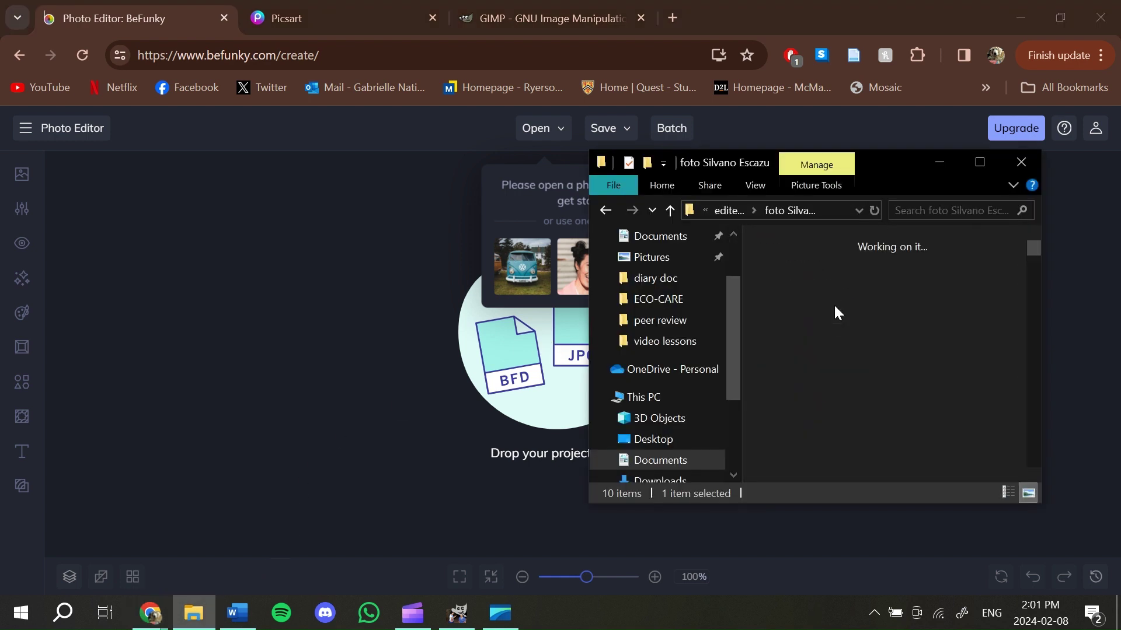
{"action": "left_click_drag", "start_coordinate": [930, 300], "coordinate": [534, 363]}
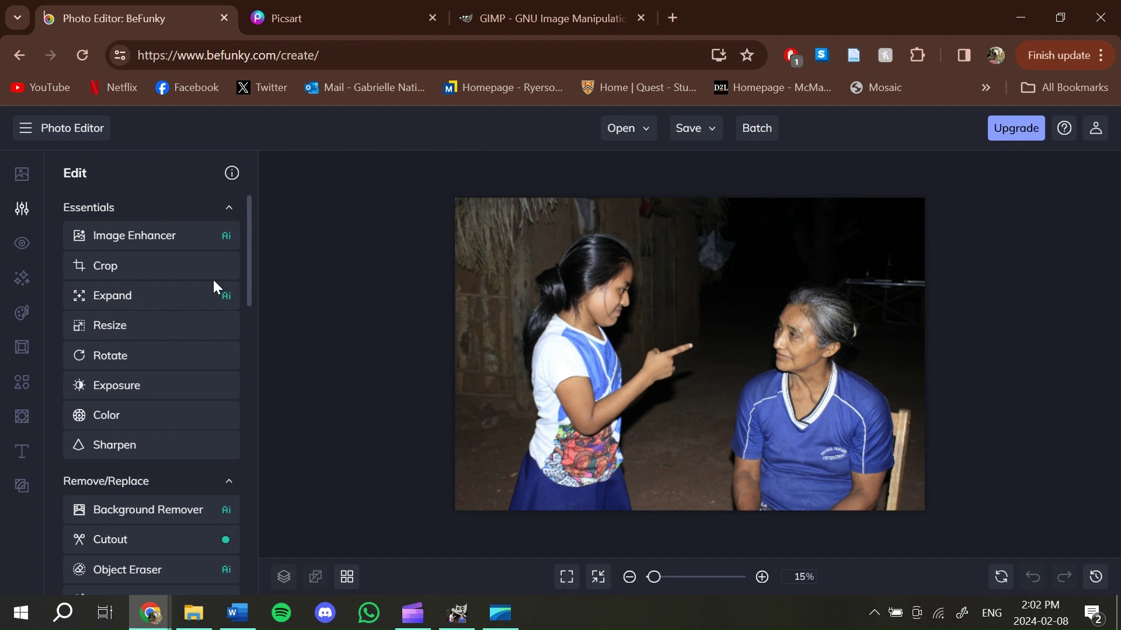
Step: Browse the Touch Up tools and the Graphics collection in the sidebar
{"action": "scroll", "coordinate": [200, 287], "scroll_direction": "down", "scroll_amount": 2}
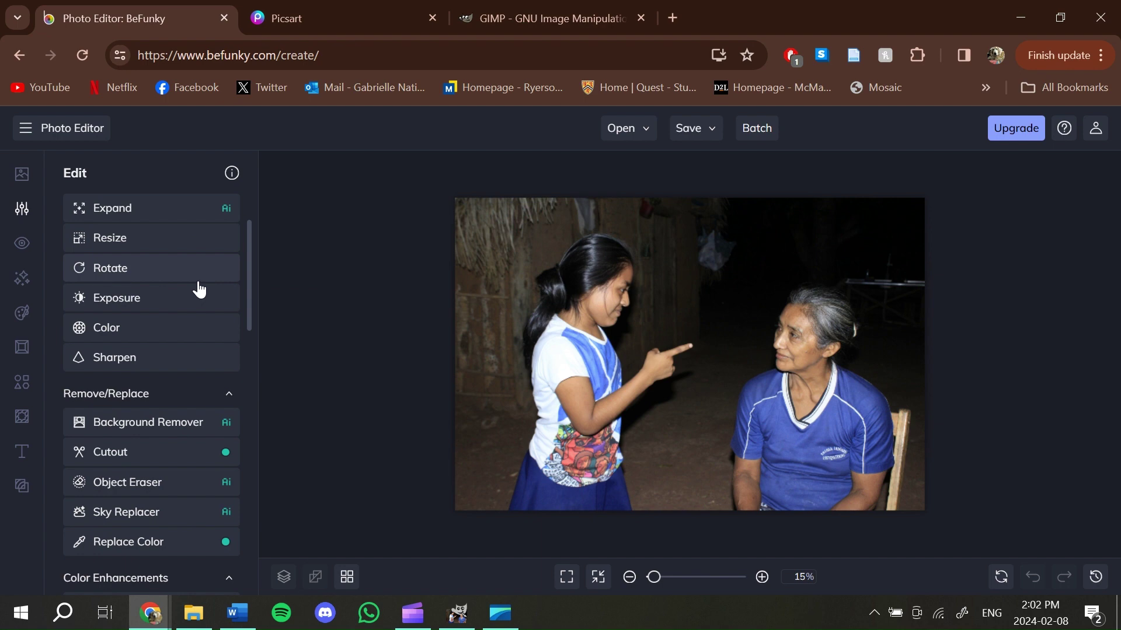
{"action": "scroll", "coordinate": [199, 289], "scroll_direction": "down", "scroll_amount": 4}
{"action": "scroll", "coordinate": [199, 289], "scroll_direction": "down", "scroll_amount": 8}
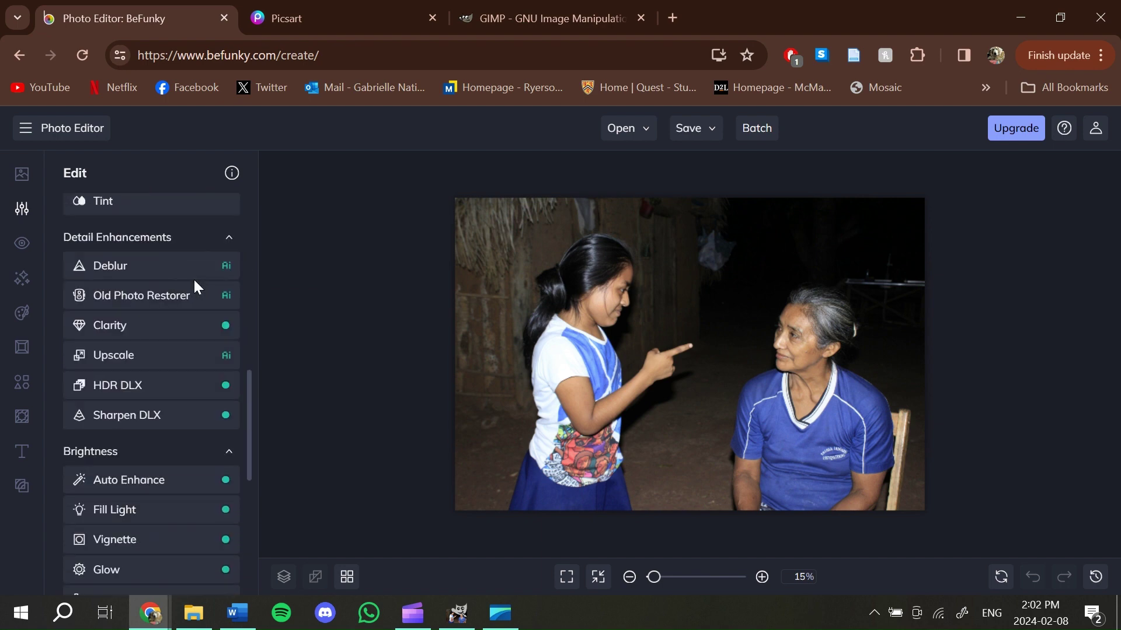
{"action": "left_click", "coordinate": [22, 244]}
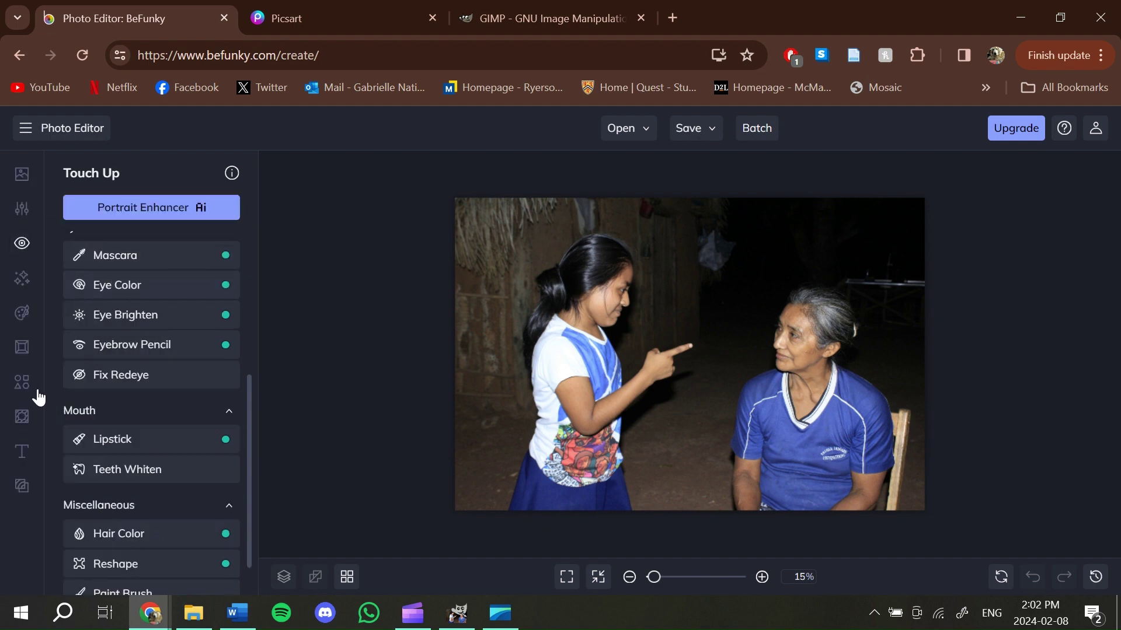
{"action": "mouse_move", "coordinate": [22, 388]}
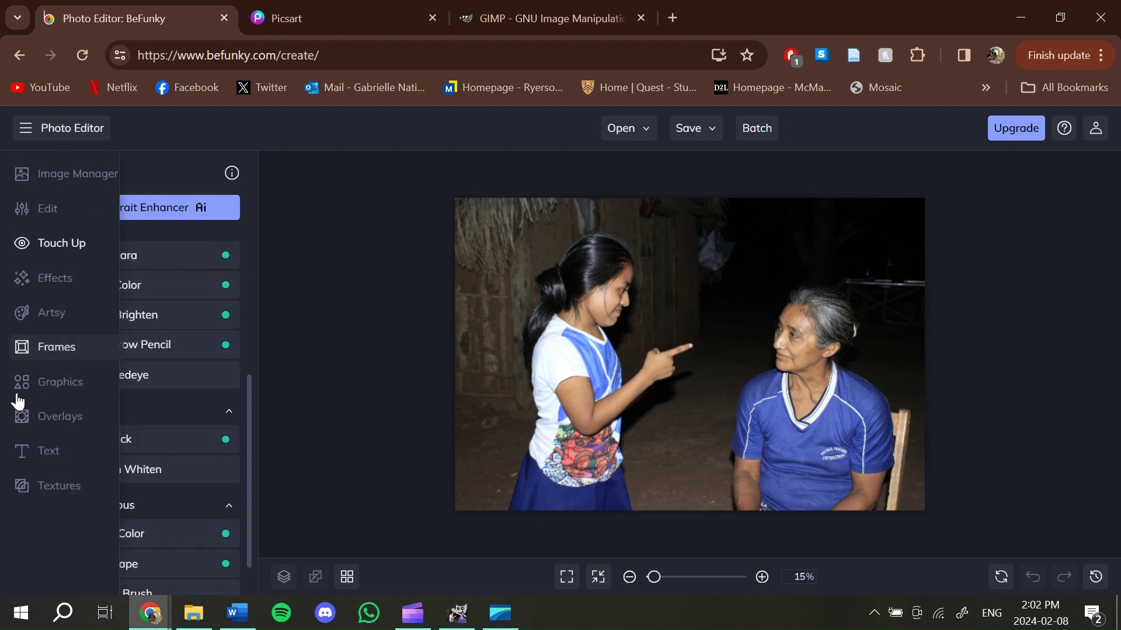
{"action": "left_click", "coordinate": [74, 383]}
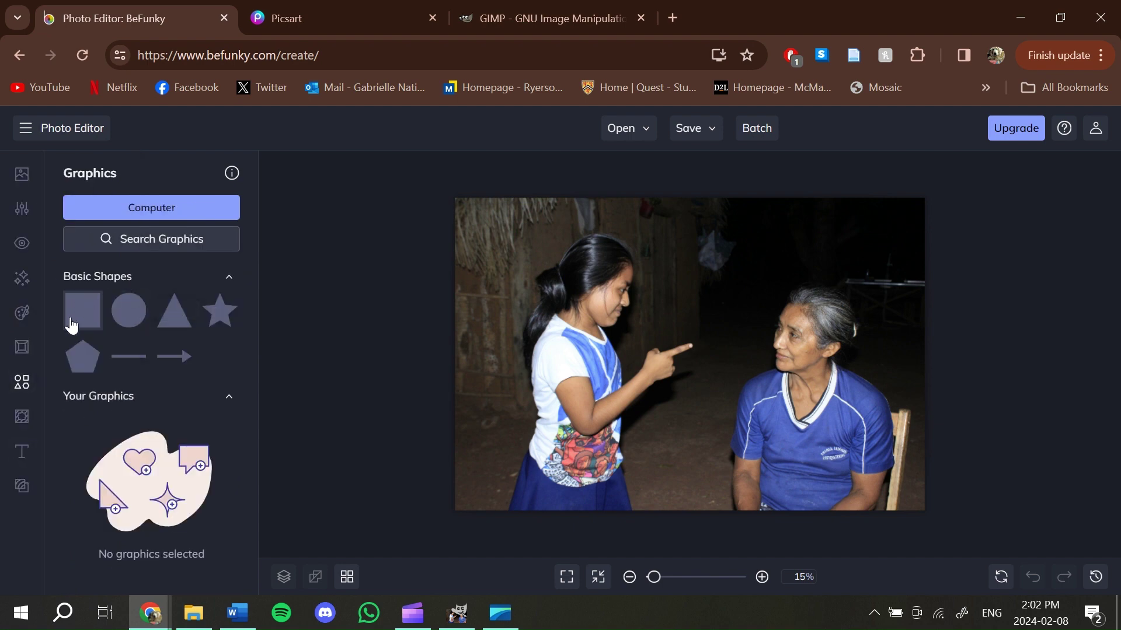
Step: Look through Text and Textures, then Touch Up, ending on the Edit tools
{"action": "left_click", "coordinate": [22, 453]}
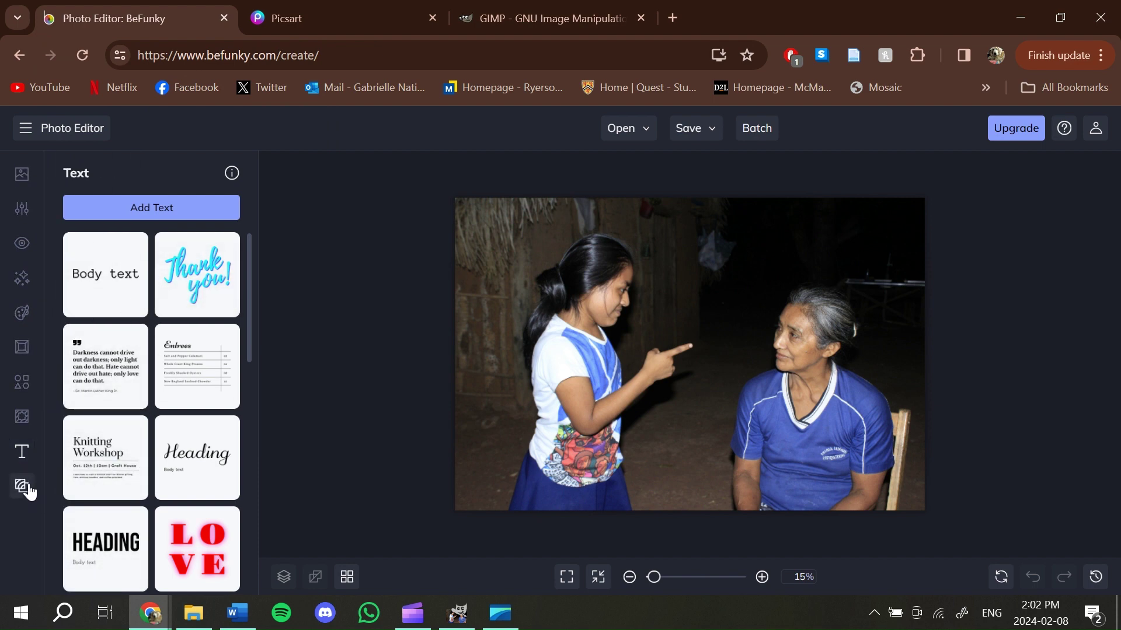
{"action": "mouse_move", "coordinate": [26, 488]}
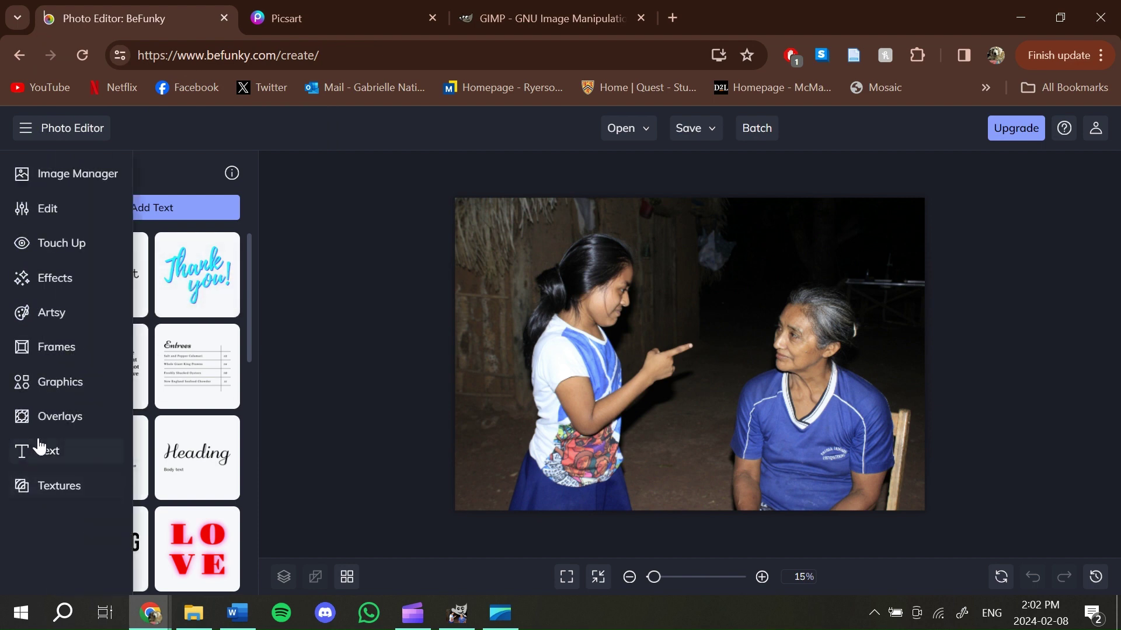
{"action": "left_click", "coordinate": [48, 488]}
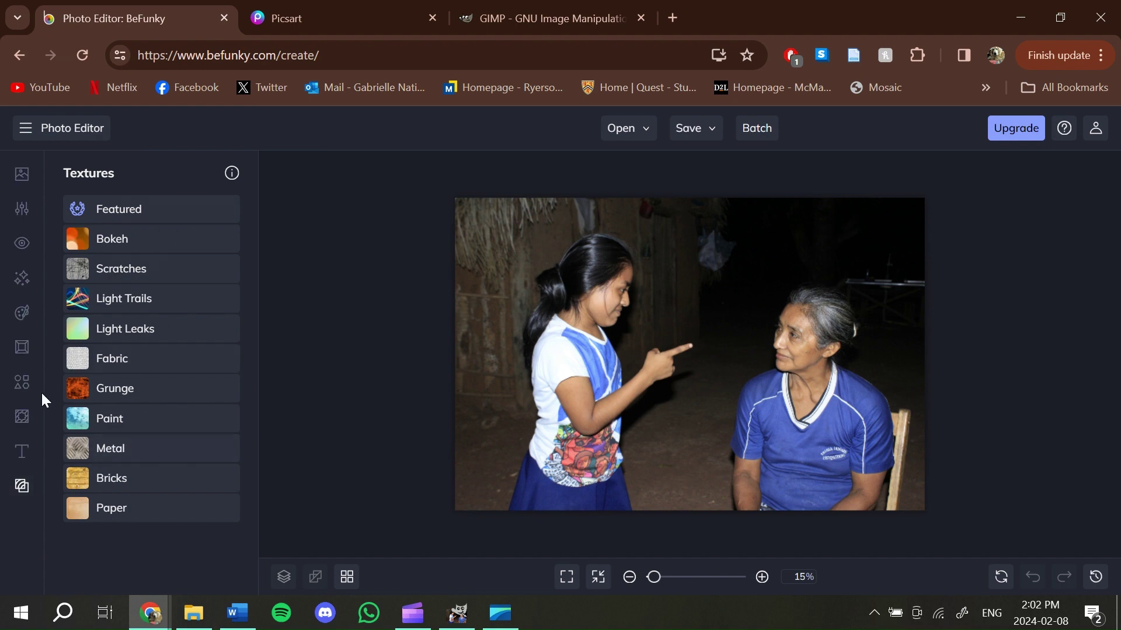
{"action": "mouse_move", "coordinate": [30, 358]}
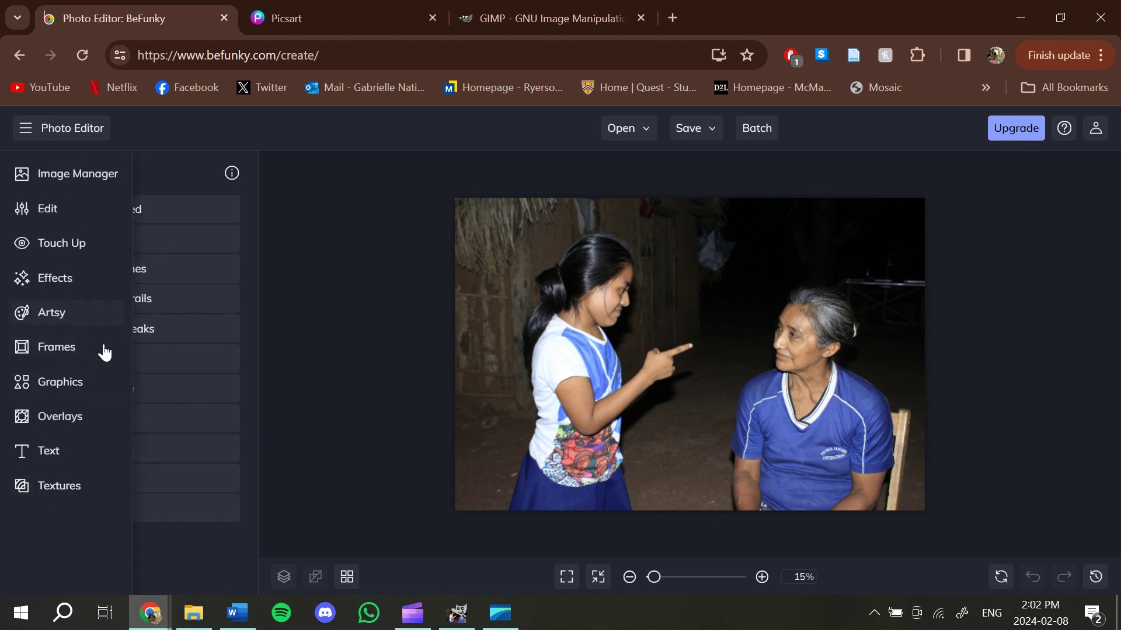
{"action": "left_click", "coordinate": [26, 243]}
{"action": "left_click", "coordinate": [32, 212]}
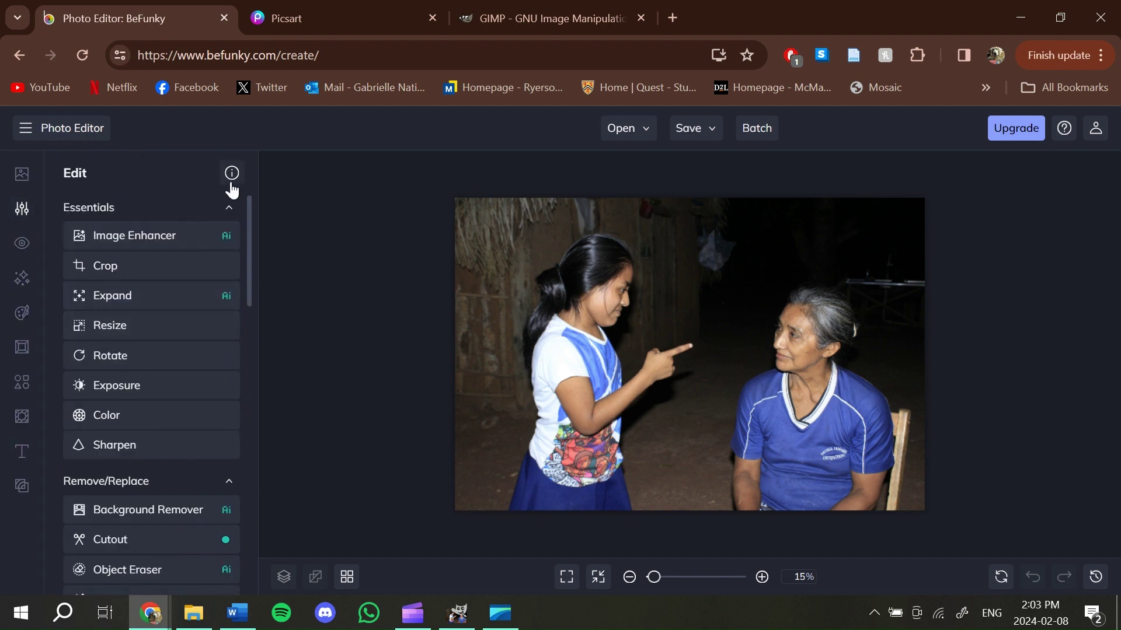
{"action": "mouse_move", "coordinate": [19, 468]}
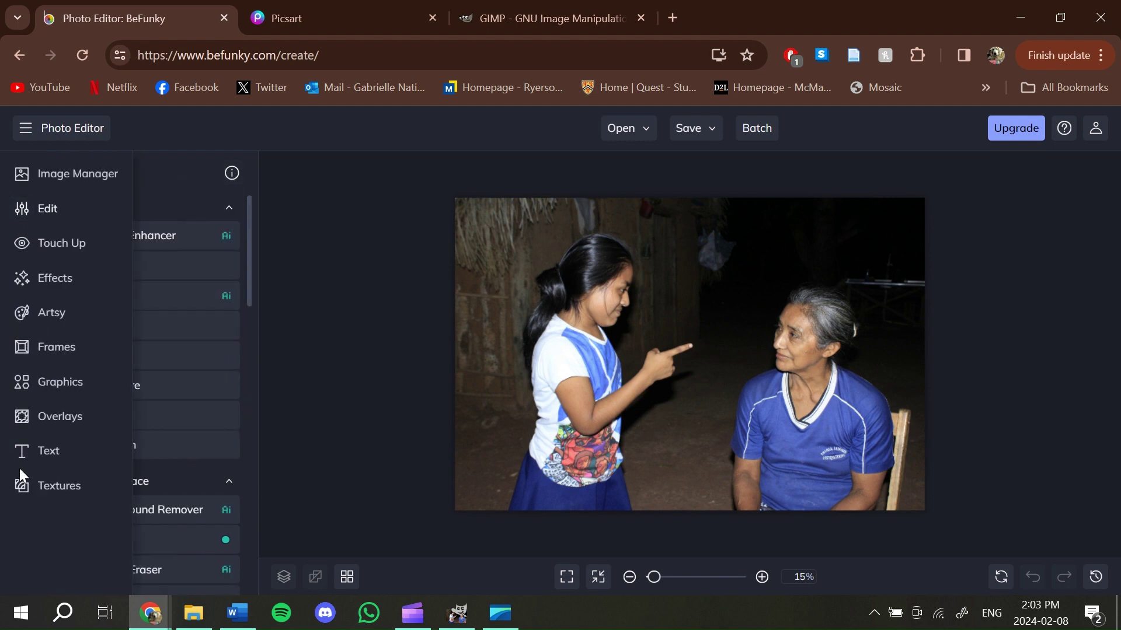
Step: Open the Edits help article and read through it
{"action": "left_click", "coordinate": [232, 173]}
{"action": "scroll", "coordinate": [401, 280], "scroll_direction": "down", "scroll_amount": 3}
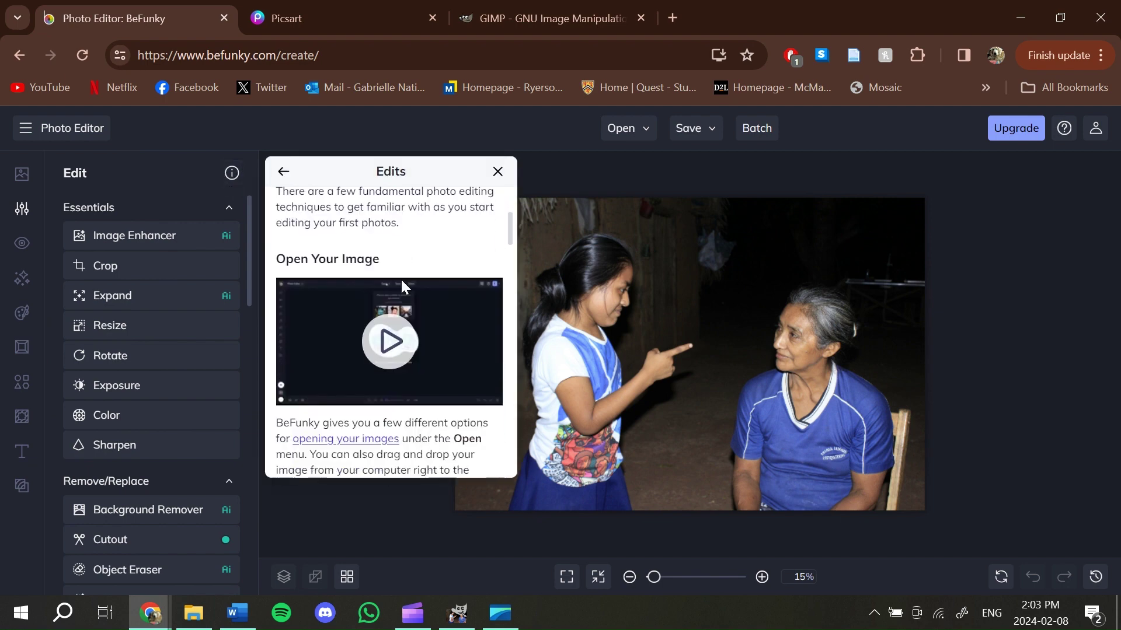
{"action": "scroll", "coordinate": [401, 289], "scroll_direction": "down", "scroll_amount": 9}
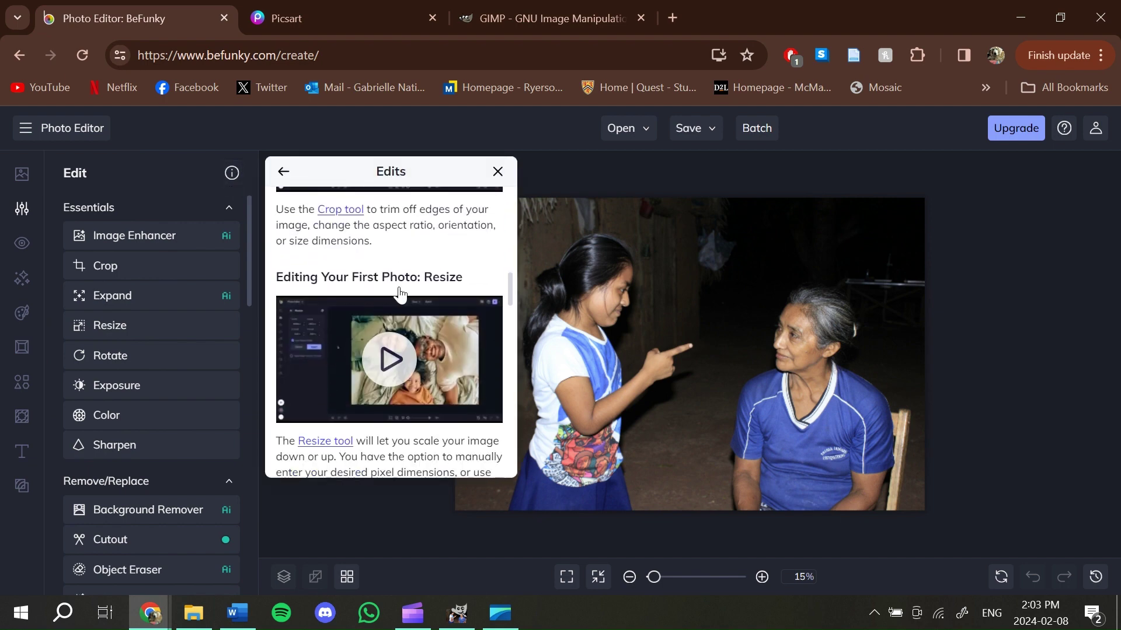
{"action": "scroll", "coordinate": [401, 294], "scroll_direction": "down", "scroll_amount": 10}
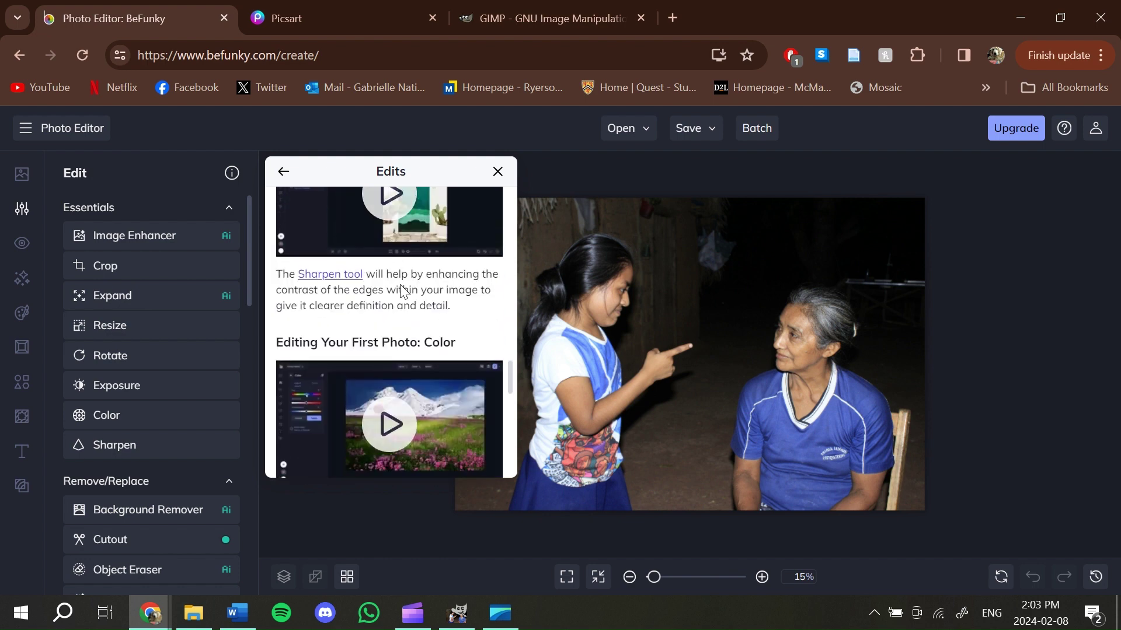
{"action": "scroll", "coordinate": [401, 293], "scroll_direction": "down", "scroll_amount": 10}
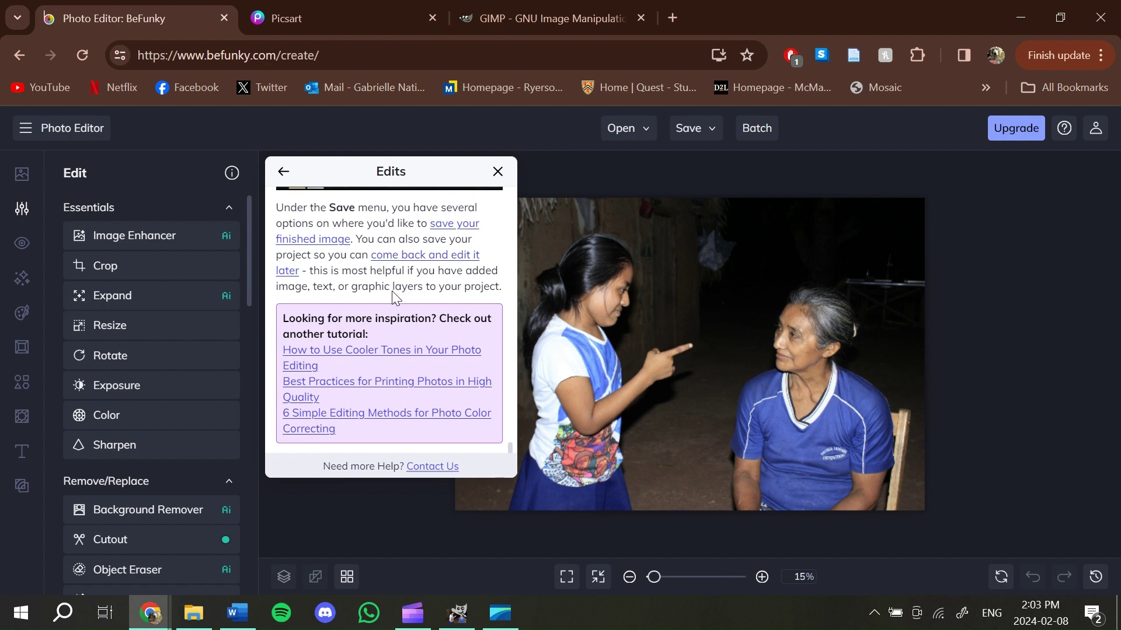
{"action": "scroll", "coordinate": [391, 290], "scroll_direction": "up", "scroll_amount": 8}
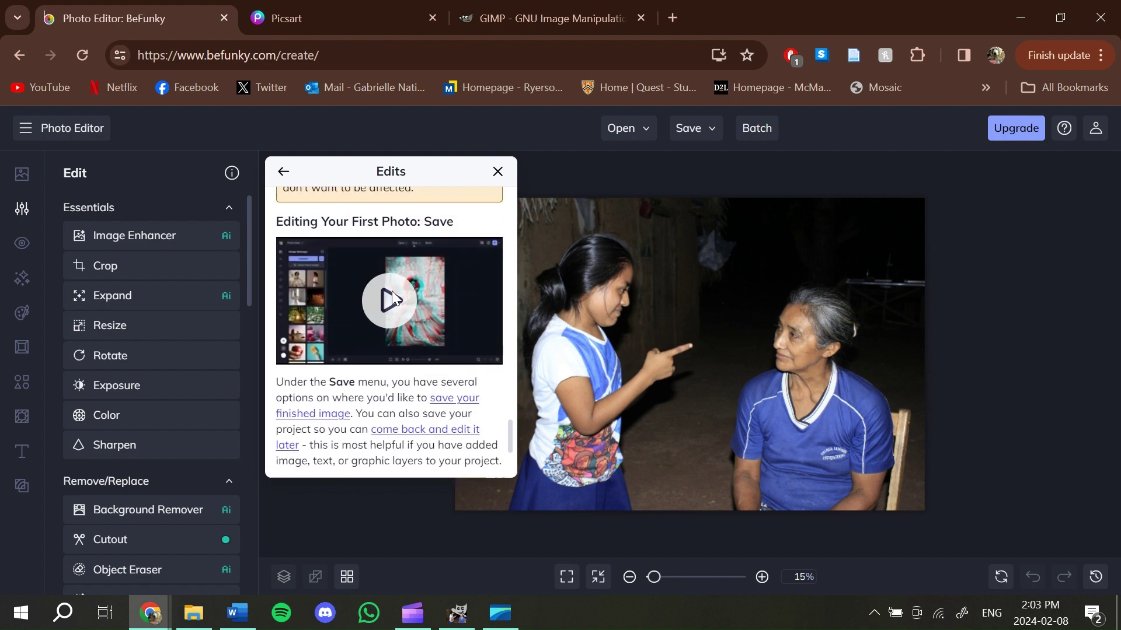
Step: Go back to the Photo Editor help index, skim it, then close help
{"action": "left_click", "coordinate": [284, 172]}
{"action": "scroll", "coordinate": [360, 325], "scroll_direction": "down", "scroll_amount": 3}
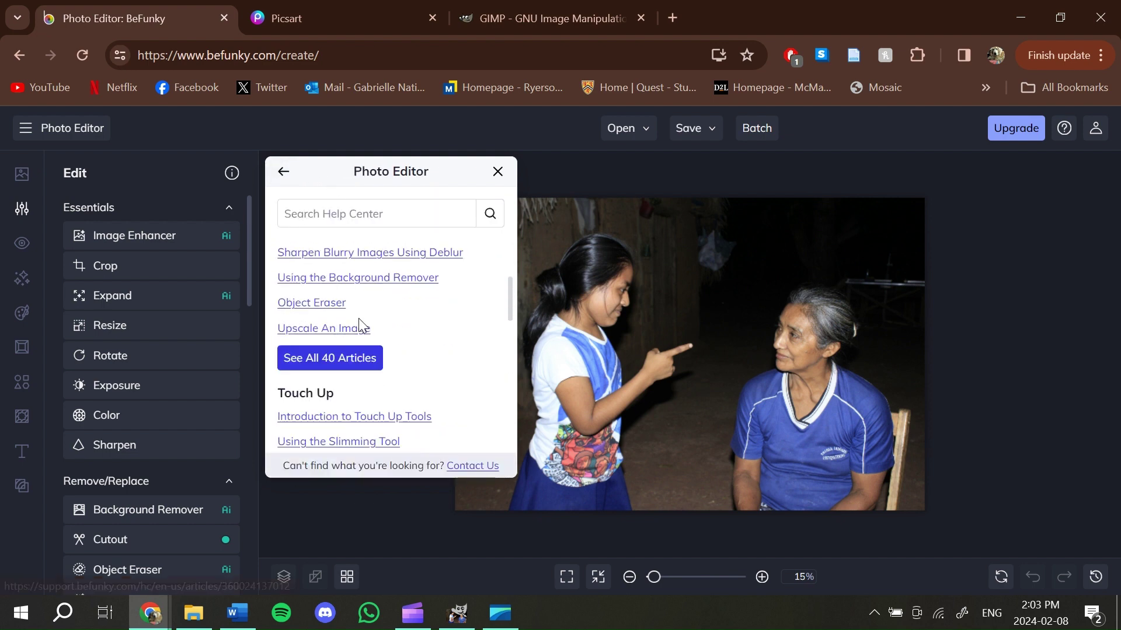
{"action": "scroll", "coordinate": [361, 322], "scroll_direction": "down", "scroll_amount": 8}
{"action": "left_click", "coordinate": [21, 243]}
Step: Preview Sharpen at 88% amount, then leave without applying it
{"action": "left_click", "coordinate": [27, 217]}
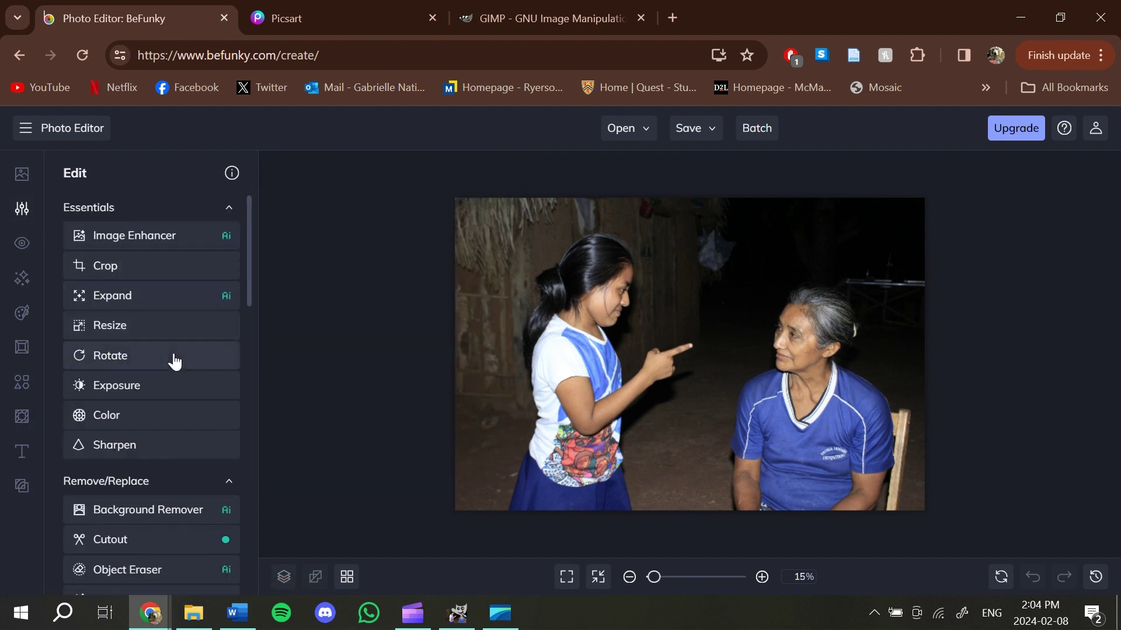
{"action": "scroll", "coordinate": [175, 359], "scroll_direction": "down", "scroll_amount": 2}
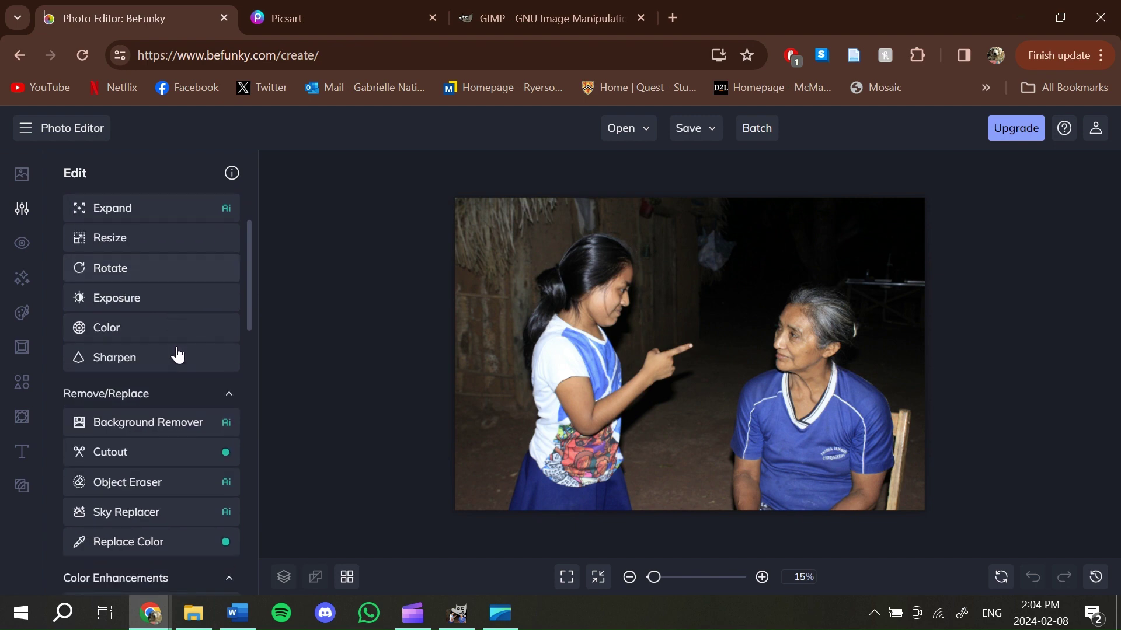
{"action": "left_click", "coordinate": [175, 357]}
{"action": "left_click_drag", "start_coordinate": [116, 297], "coordinate": [143, 304]}
{"action": "left_click", "coordinate": [80, 183]}
Step: Preview Color changes to hue, saturation and temperature, then cancel them
{"action": "left_click", "coordinate": [143, 327]}
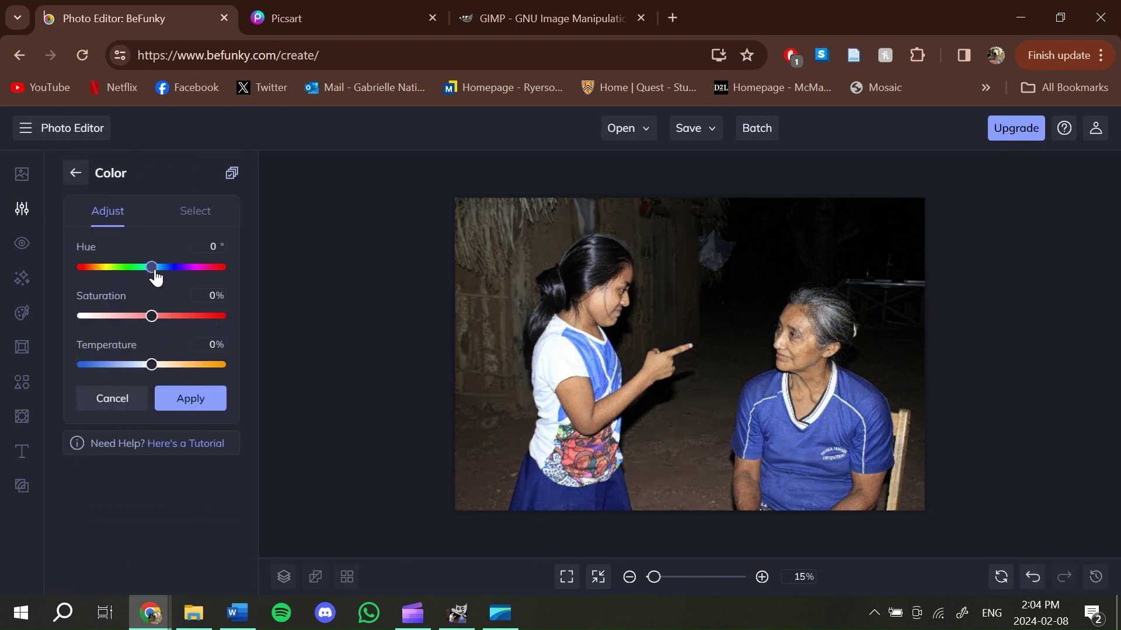
{"action": "mouse_move", "coordinate": [166, 274]}
{"action": "left_mouse_down"}
{"action": "mouse_move", "coordinate": [175, 274]}
{"action": "mouse_move", "coordinate": [144, 277]}
{"action": "left_mouse_up"}
{"action": "left_click_drag", "start_coordinate": [153, 316], "coordinate": [155, 322]}
{"action": "left_click_drag", "start_coordinate": [142, 270], "coordinate": [148, 273]}
{"action": "mouse_move", "coordinate": [153, 366]}
{"action": "left_mouse_down"}
{"action": "mouse_move", "coordinate": [172, 368]}
{"action": "mouse_move", "coordinate": [159, 369]}
{"action": "left_mouse_up"}
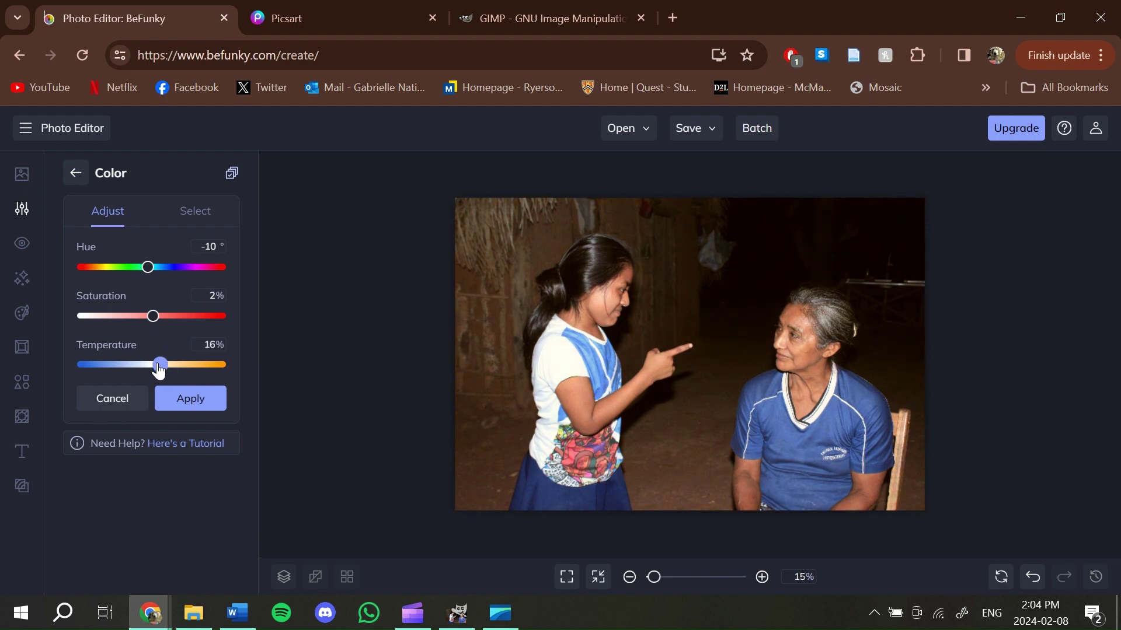
{"action": "left_click", "coordinate": [124, 401]}
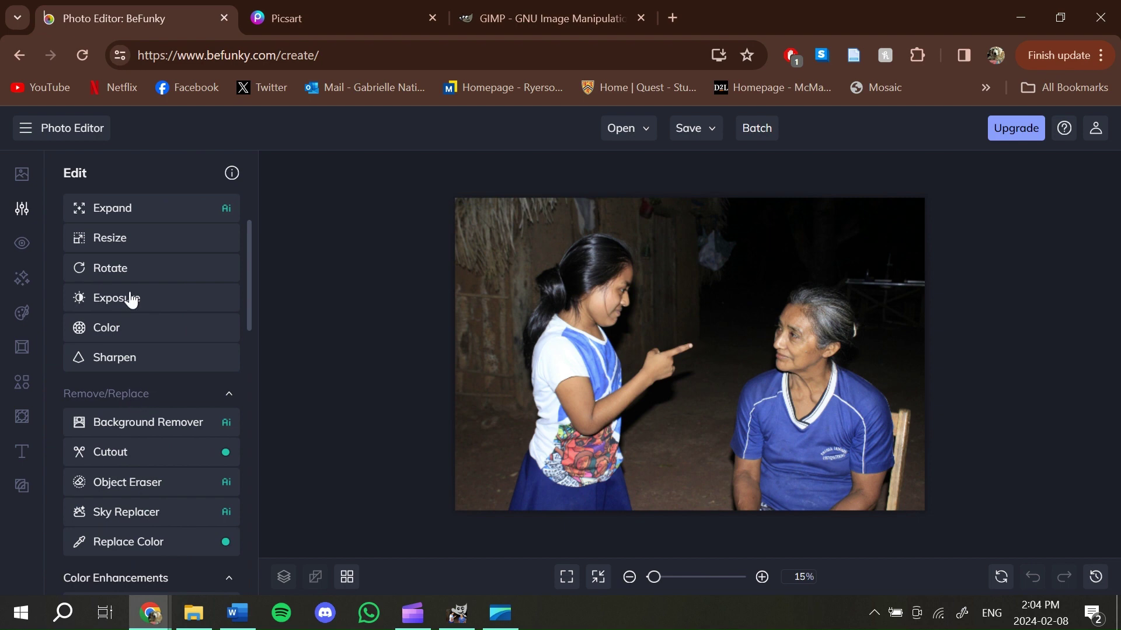
Step: Open the Artsy effects list and select the Cartoonizer category
{"action": "mouse_move", "coordinate": [31, 363]}
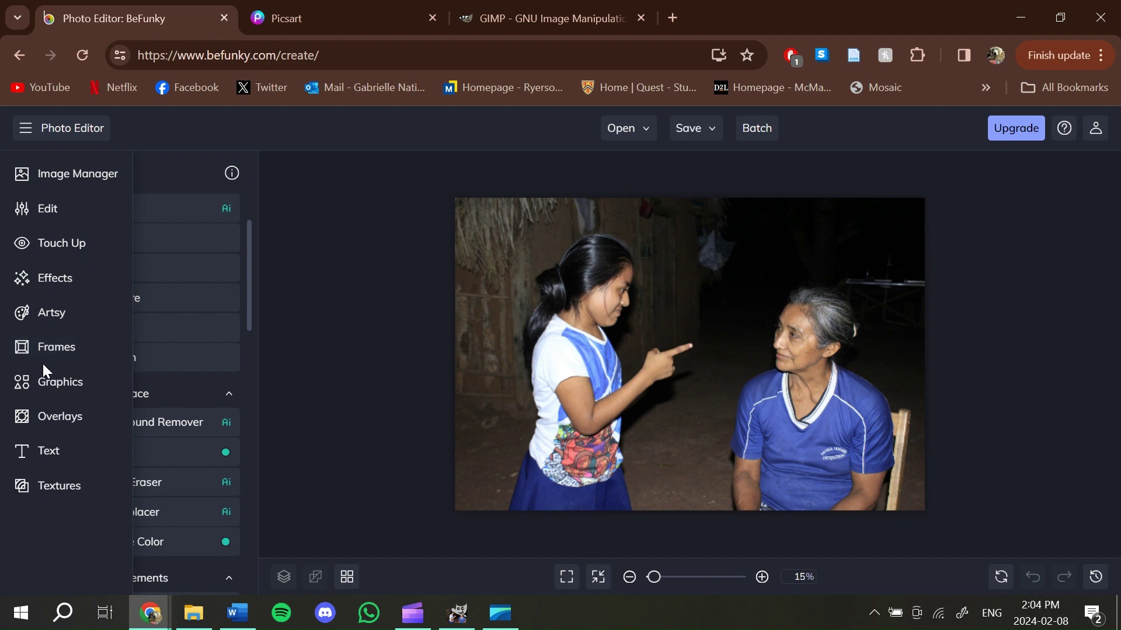
{"action": "left_click", "coordinate": [59, 321]}
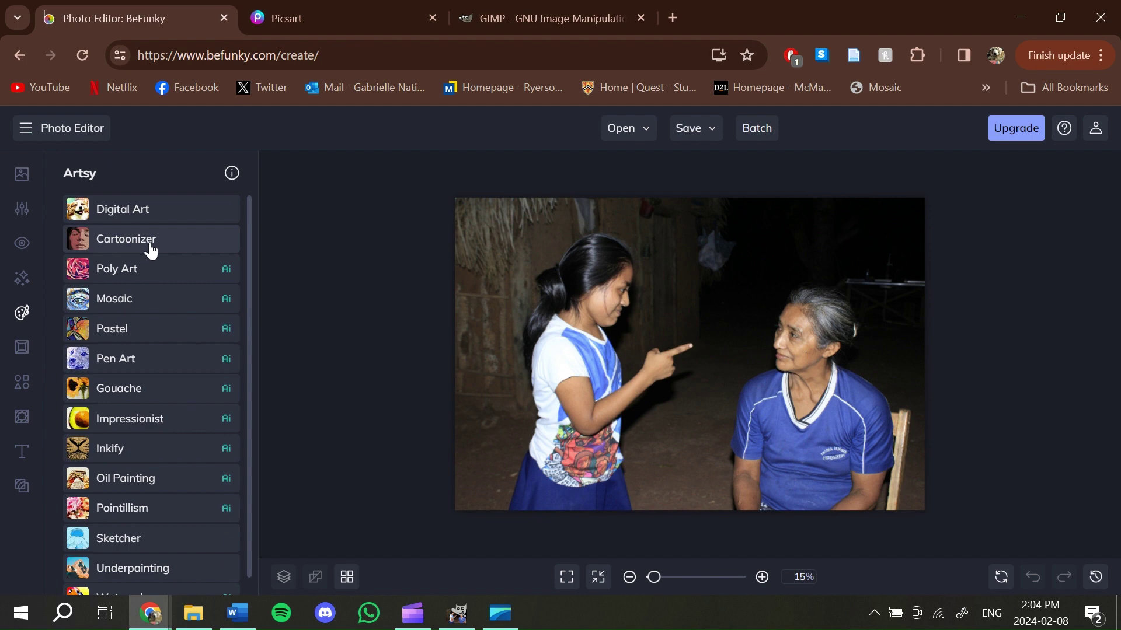
{"action": "scroll", "coordinate": [157, 252], "scroll_direction": "down", "scroll_amount": 1}
{"action": "scroll", "coordinate": [156, 254], "scroll_direction": "up", "scroll_amount": 1}
{"action": "left_click", "coordinate": [184, 249]}
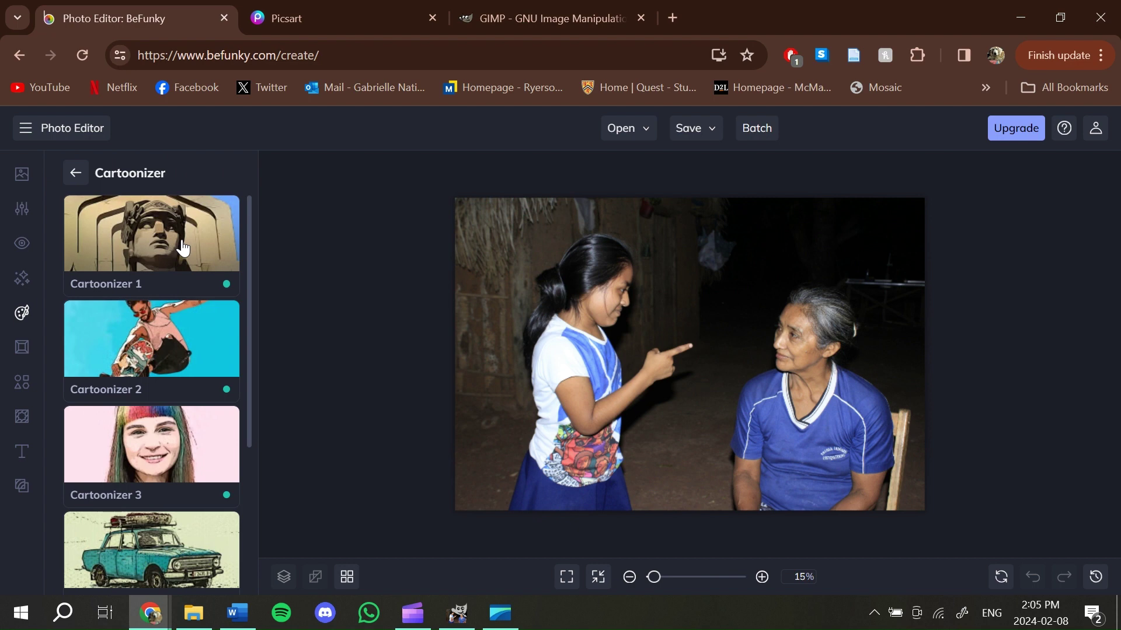
Step: Apply the Cartoonizer 2 preset to the girl-and-woman photo
{"action": "scroll", "coordinate": [183, 248], "scroll_direction": "down", "scroll_amount": 4}
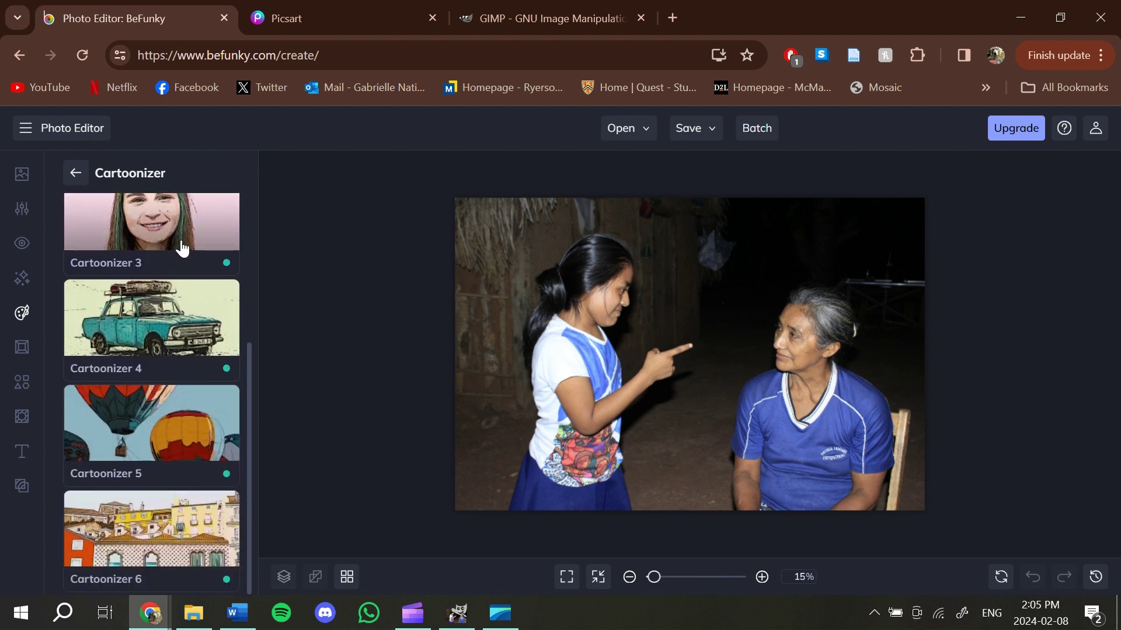
{"action": "scroll", "coordinate": [183, 248], "scroll_direction": "up", "scroll_amount": 1}
{"action": "scroll", "coordinate": [182, 248], "scroll_direction": "up", "scroll_amount": 4}
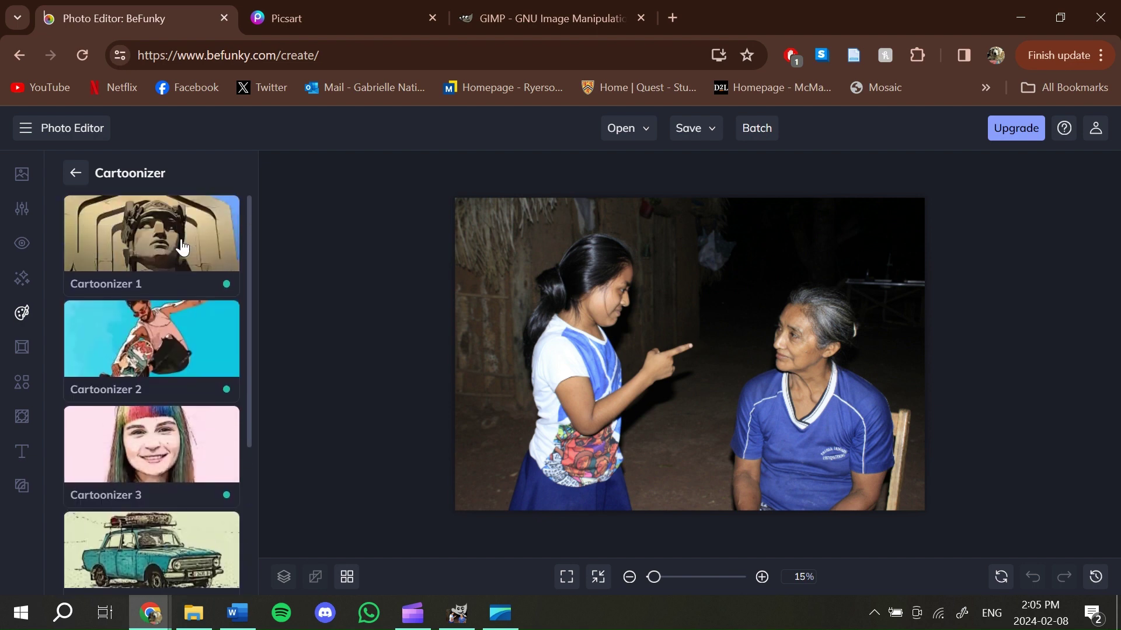
{"action": "left_click", "coordinate": [174, 324]}
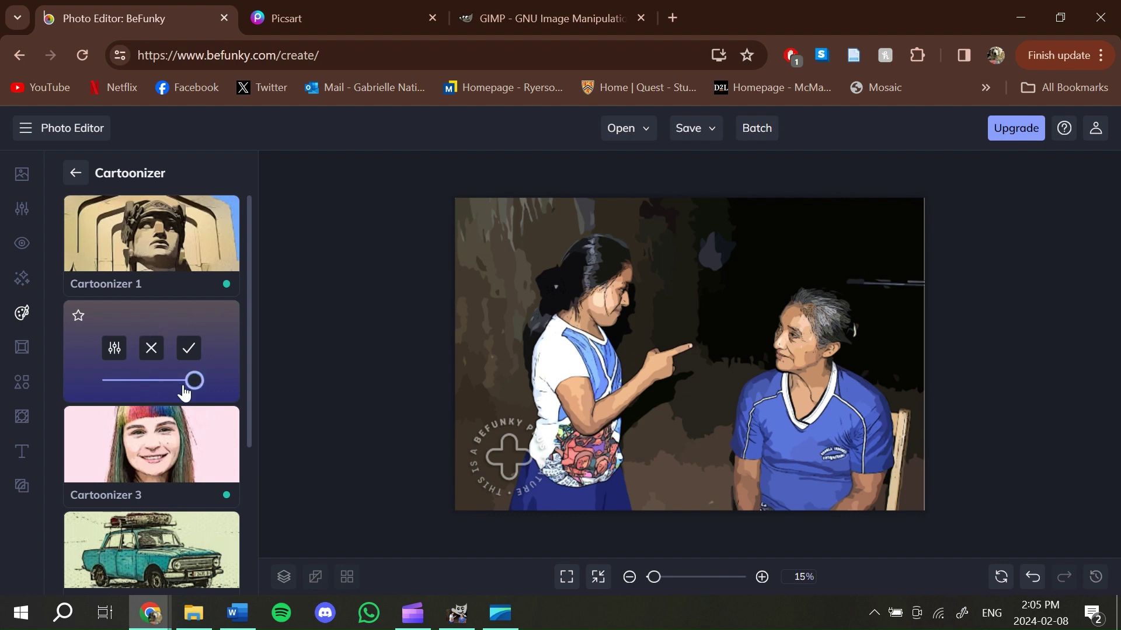
Step: Set Cartoonizer 2 to 100% Amount and raise Sketch Brightness from 35 to 56
{"action": "left_click_drag", "start_coordinate": [195, 389], "coordinate": [118, 386]}
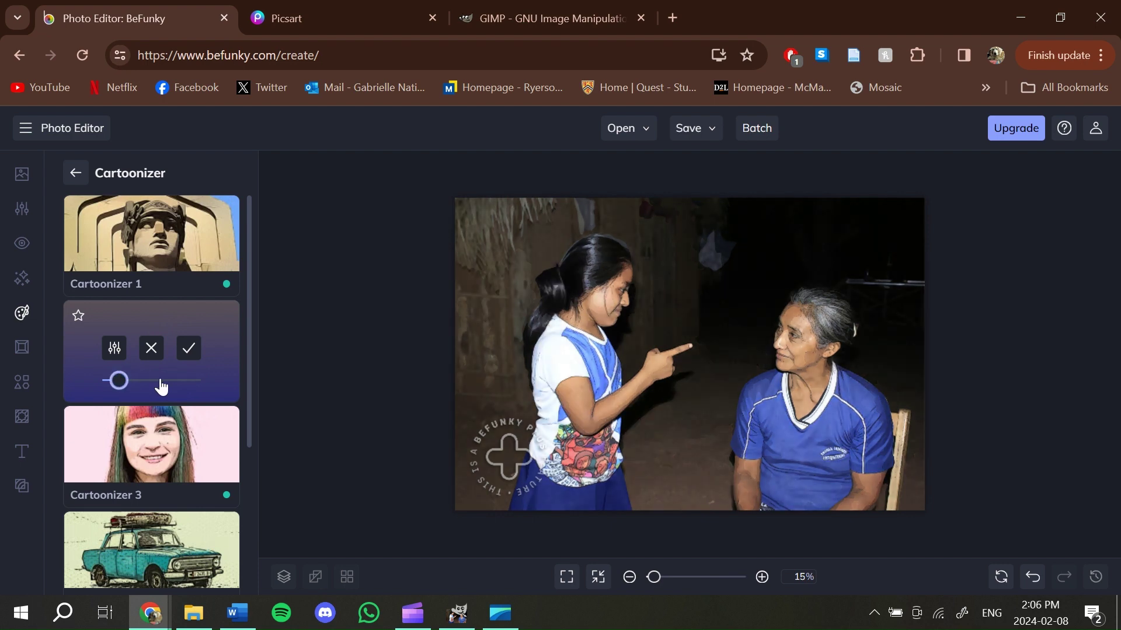
{"action": "left_click_drag", "start_coordinate": [188, 388], "coordinate": [195, 385]}
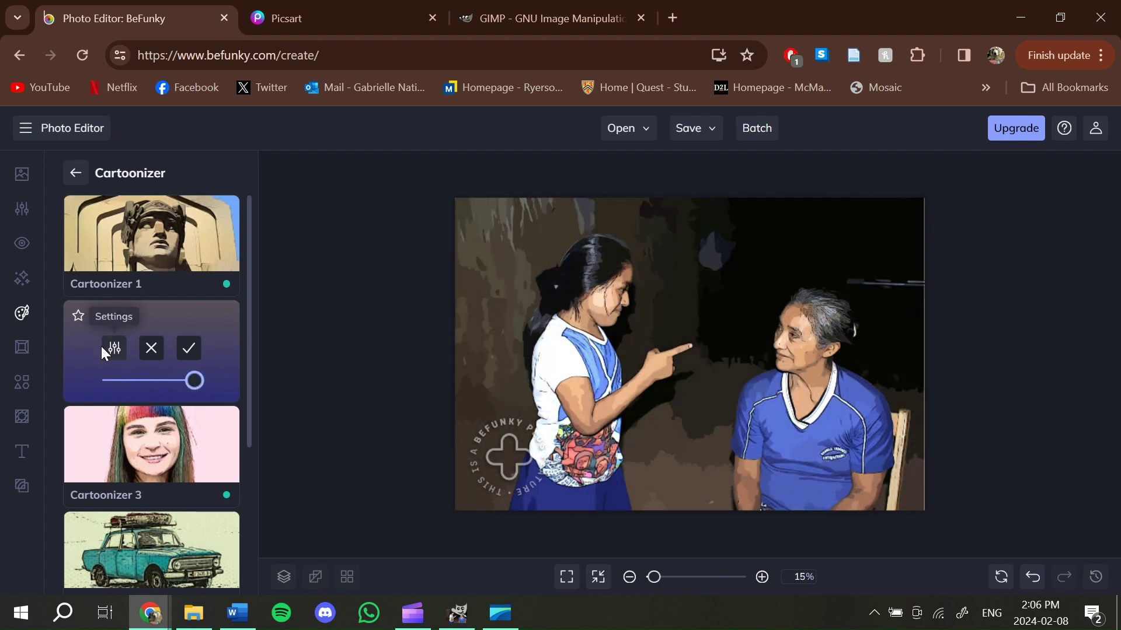
{"action": "left_click", "coordinate": [115, 352]}
{"action": "left_click_drag", "start_coordinate": [135, 322], "coordinate": [163, 321]}
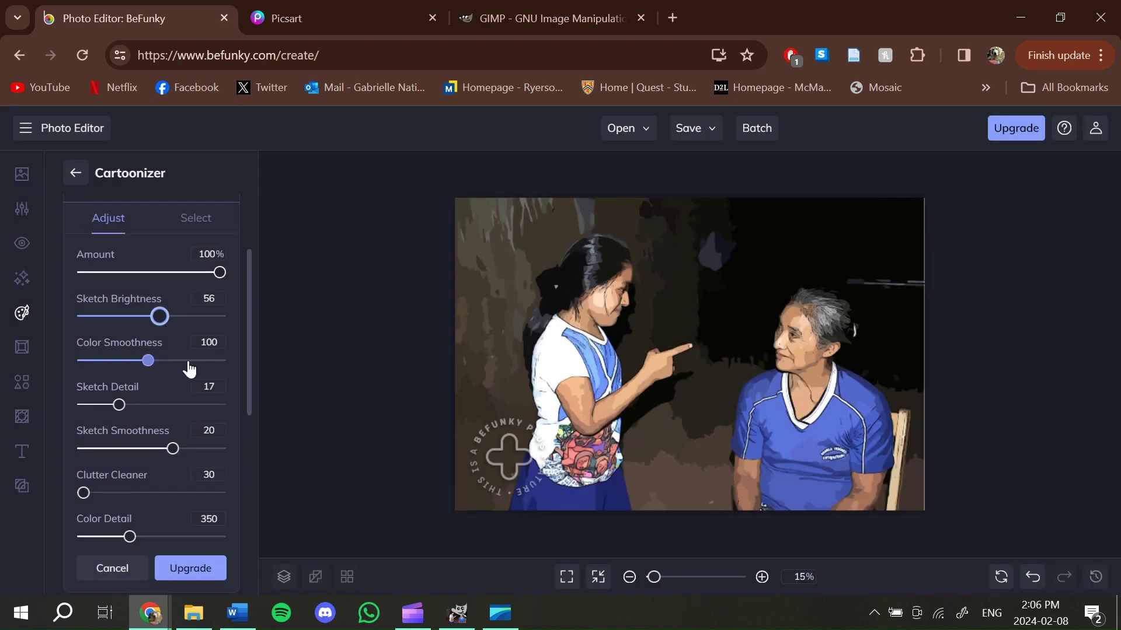
Step: Set the Cartoonizer's Sketch Detail slider to 43
{"action": "left_click", "coordinate": [197, 405]}
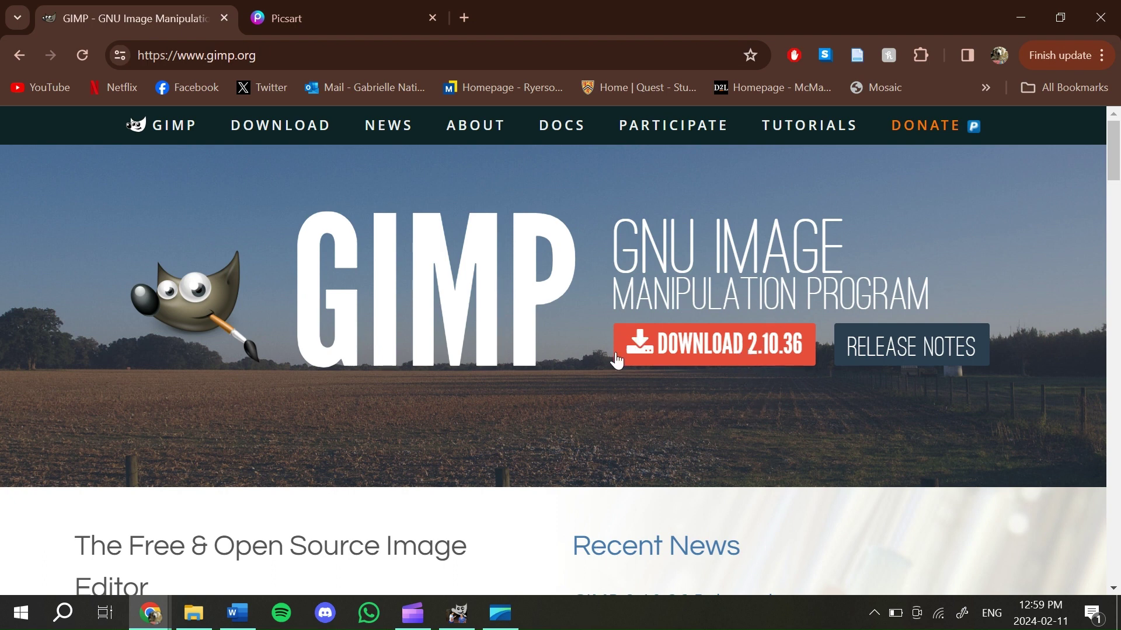
Step: Switch from Chrome to the GIMP window showing _MG_0100.JPG
{"action": "key", "text": "alt+Tab"}
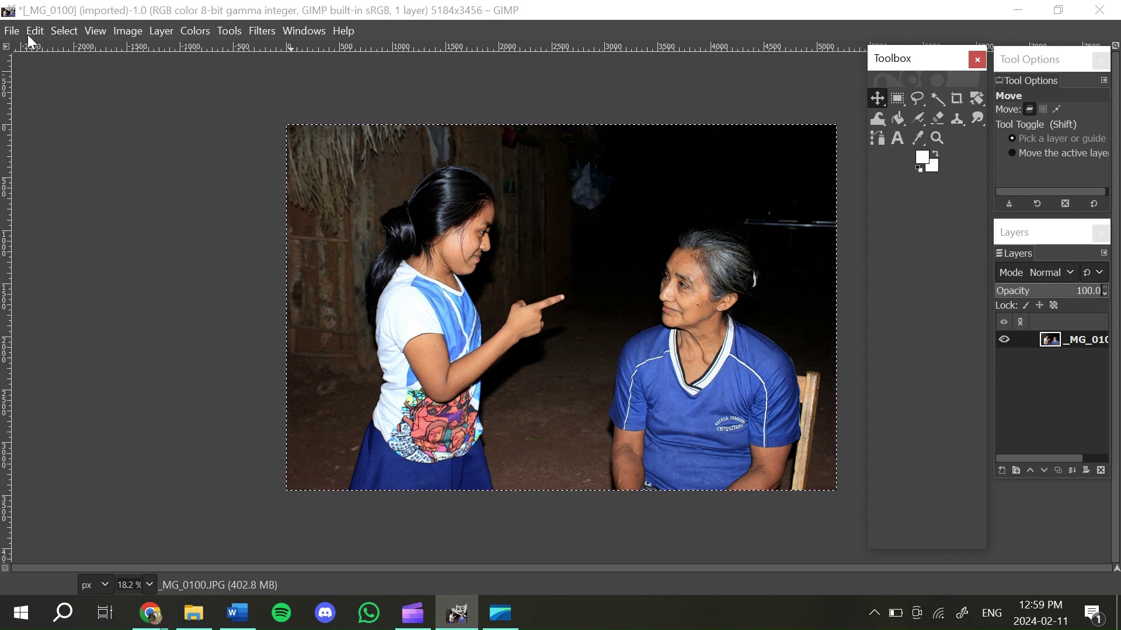
{"action": "left_click", "coordinate": [10, 31]}
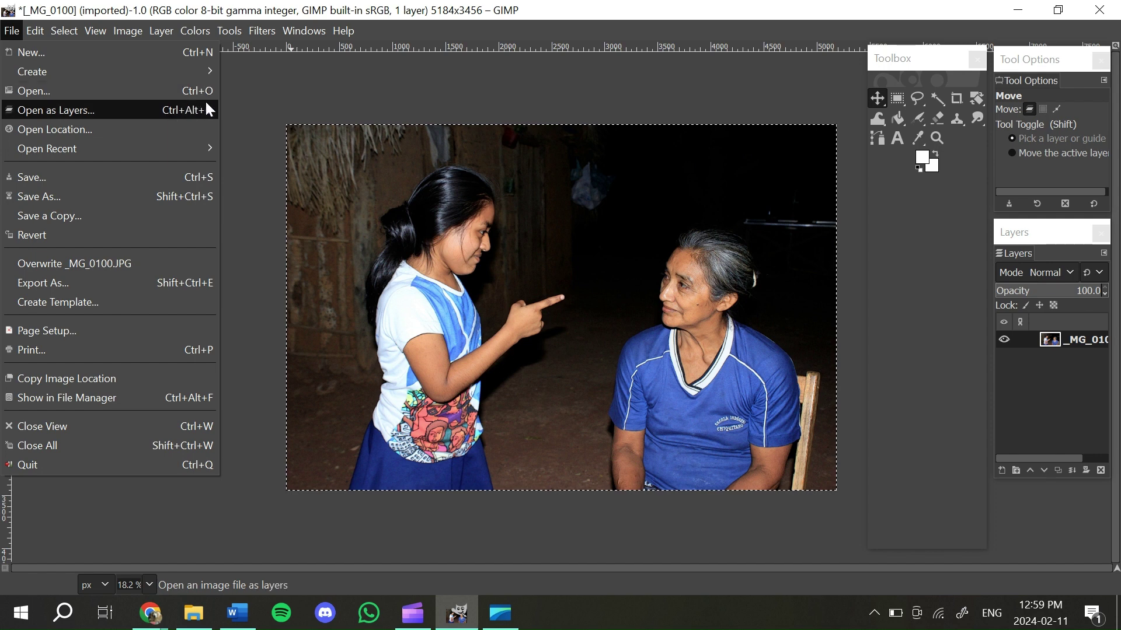
{"action": "left_click", "coordinate": [273, 95]}
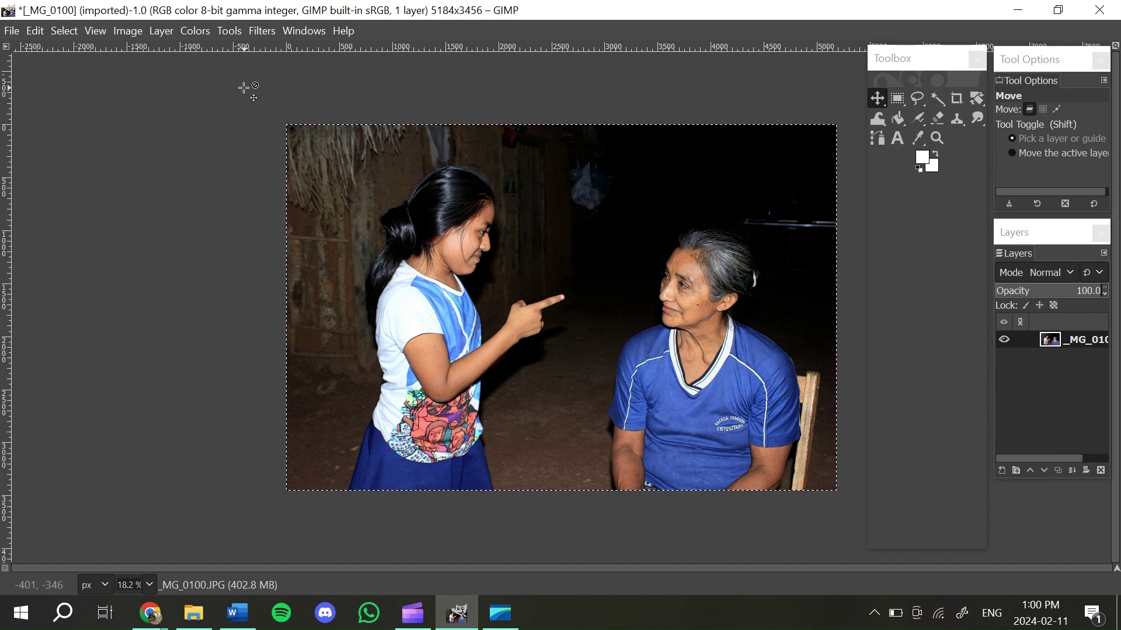
{"action": "left_click", "coordinate": [262, 31]}
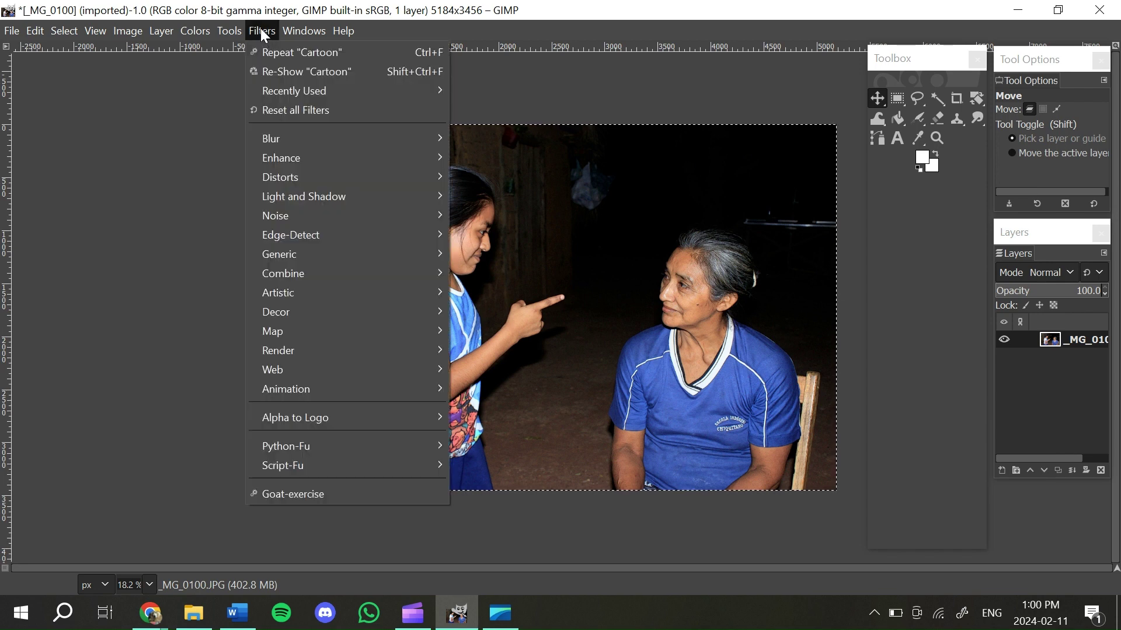
{"action": "mouse_move", "coordinate": [312, 299]}
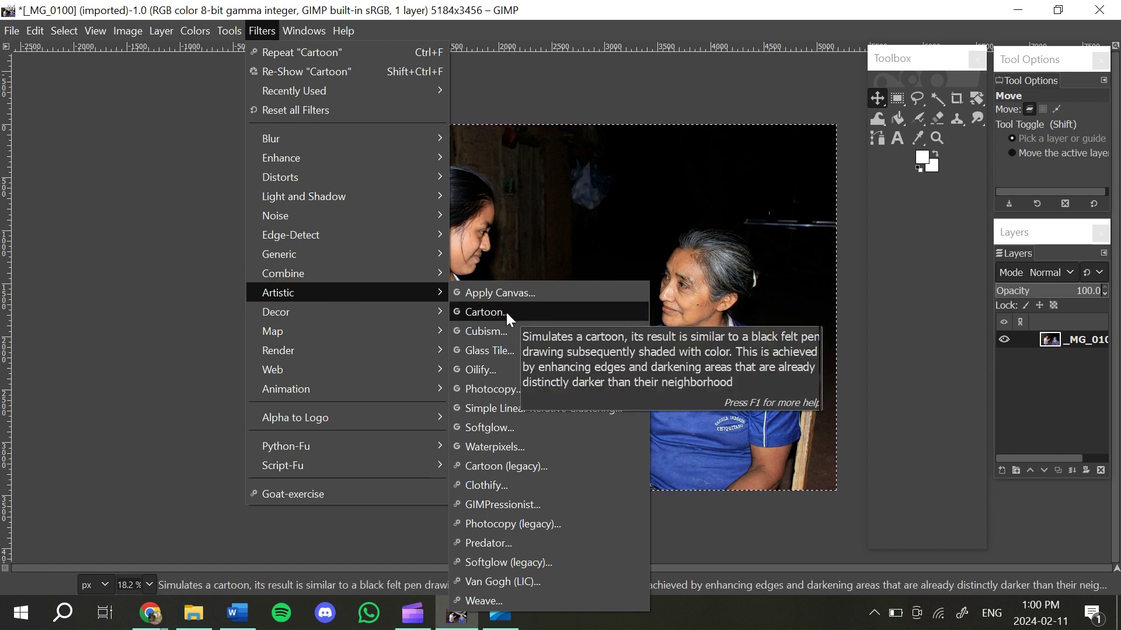
{"action": "left_click", "coordinate": [850, 248]}
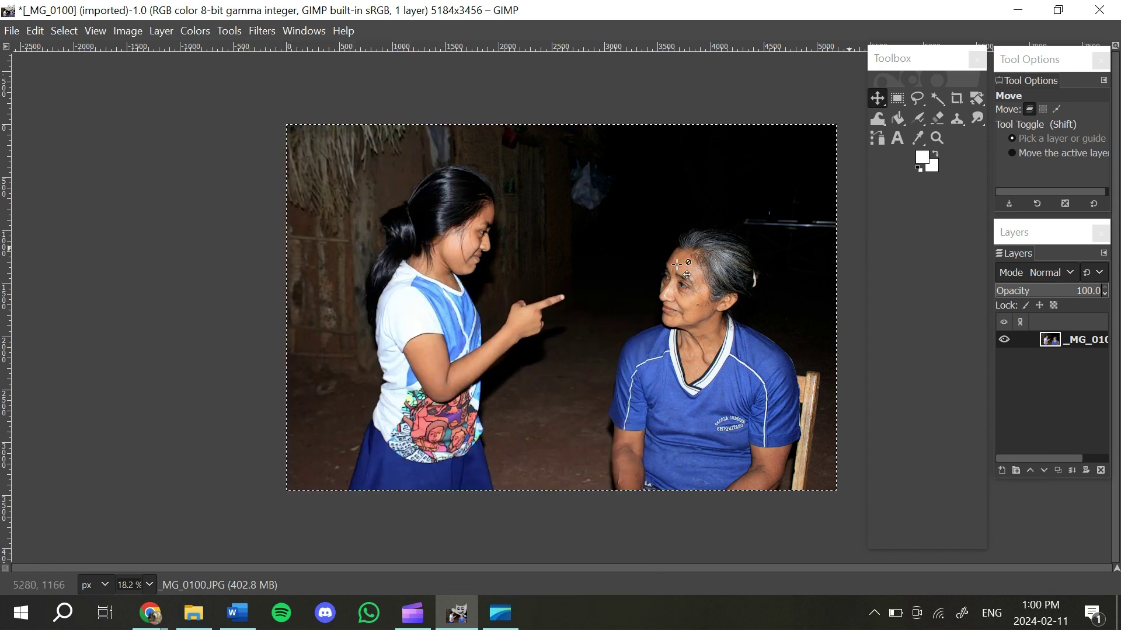
Step: Select the whole 5184×3456 photo via the canvas context menu's Select > All
{"action": "right_click", "coordinate": [511, 283]}
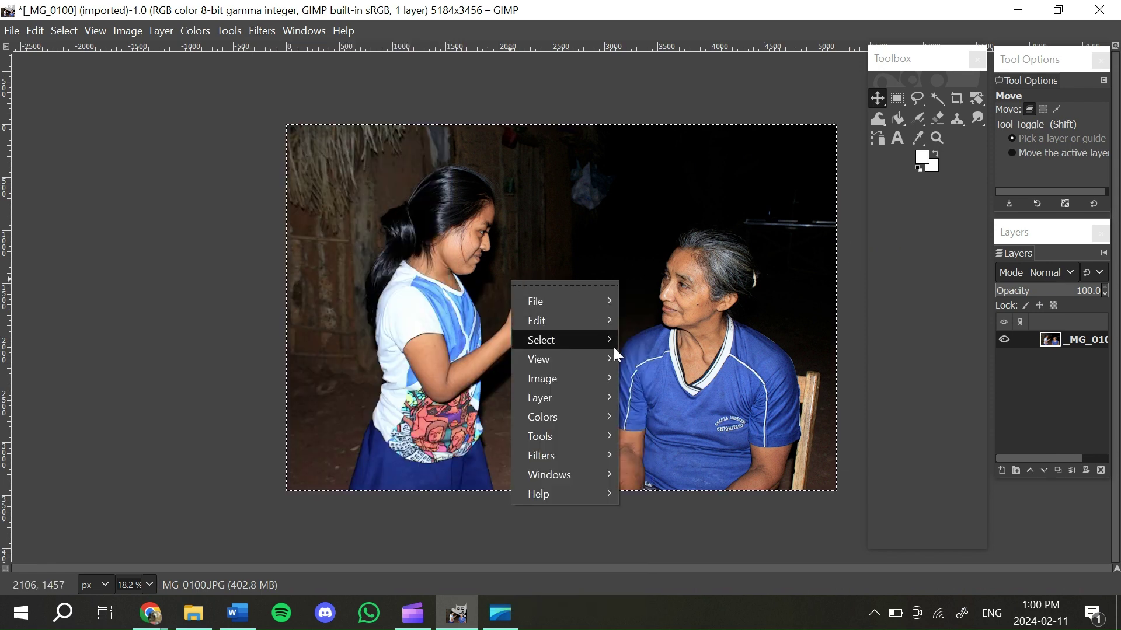
{"action": "mouse_move", "coordinate": [609, 345]}
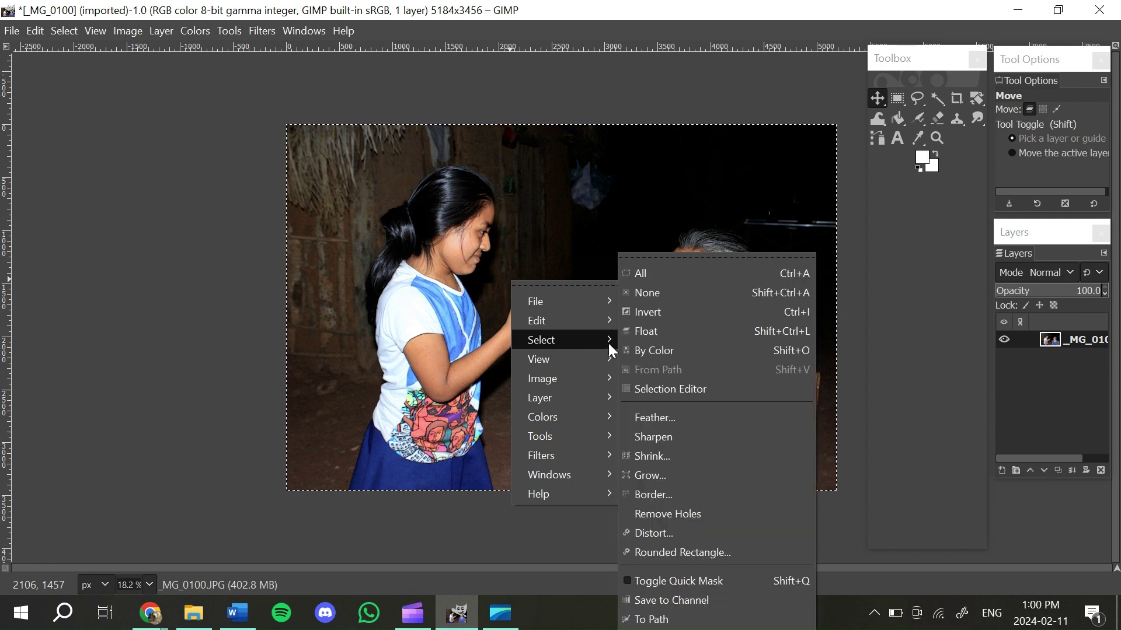
{"action": "left_click", "coordinate": [676, 272]}
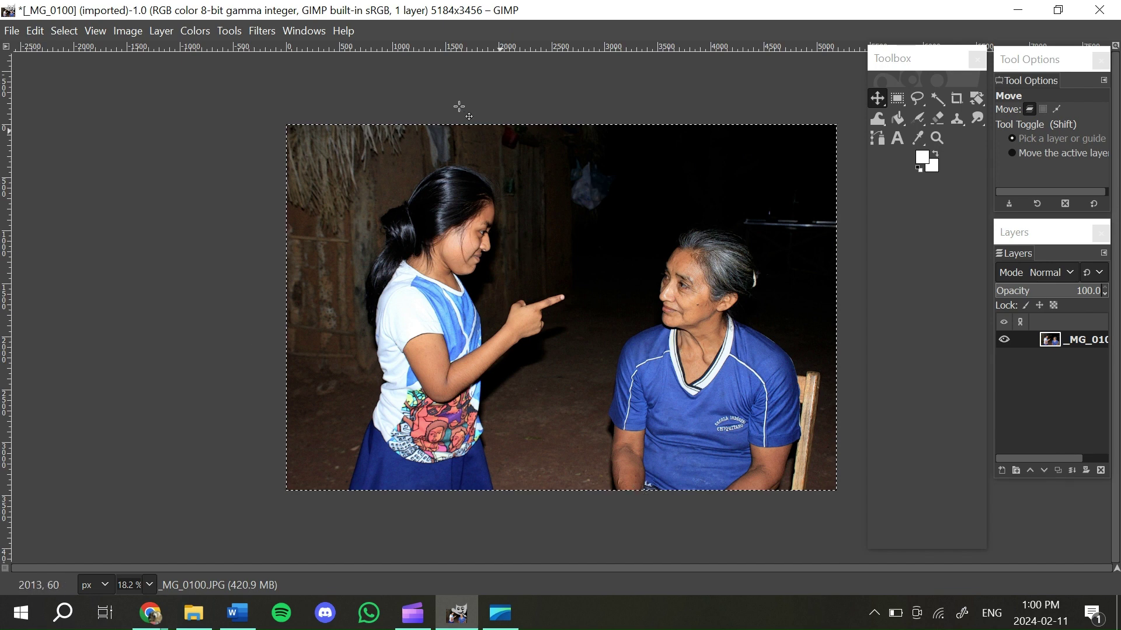
Step: Apply Filters > Artistic > Cartoon with mask radius 20.640 and percent black 0.703
{"action": "left_click", "coordinate": [261, 32]}
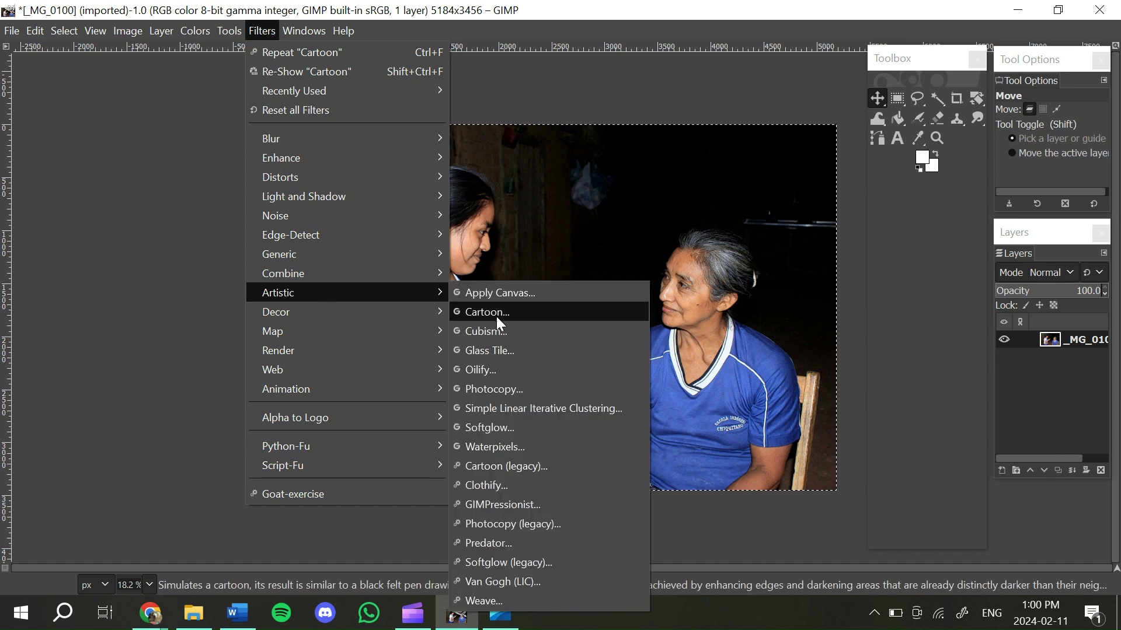
{"action": "left_click", "coordinate": [496, 316]}
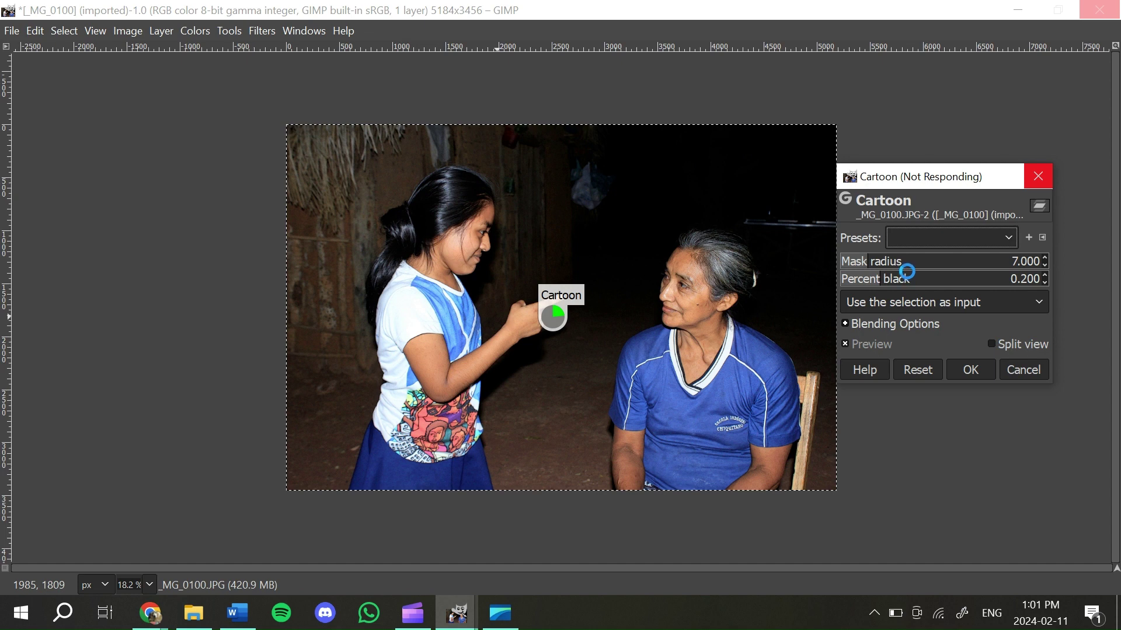
{"action": "left_click", "coordinate": [953, 260]}
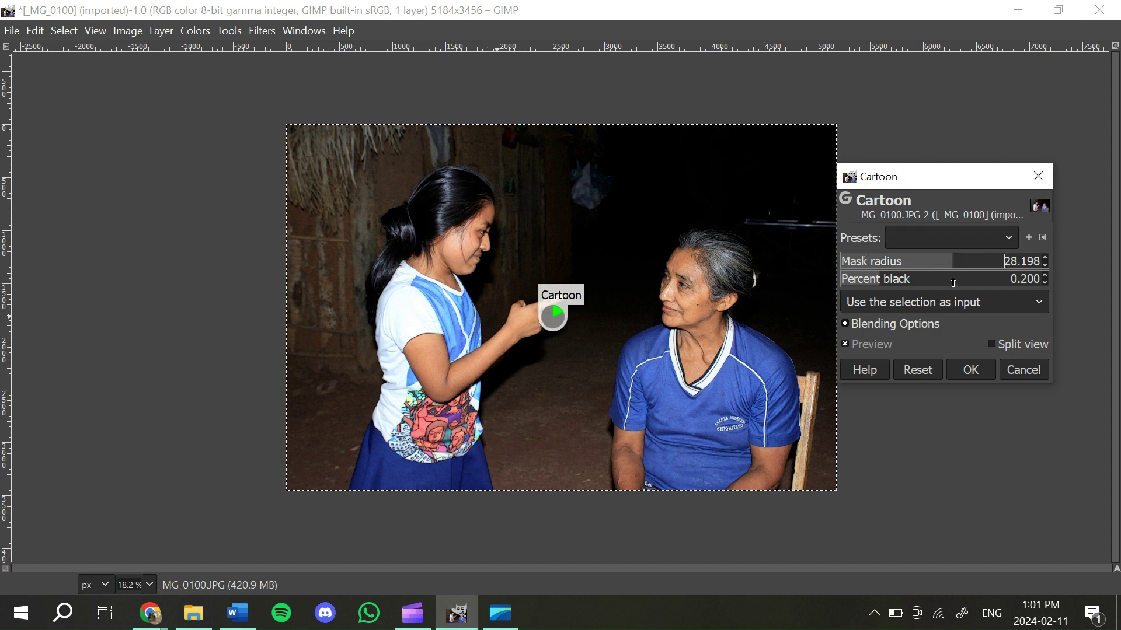
{"action": "left_click", "coordinate": [951, 277]}
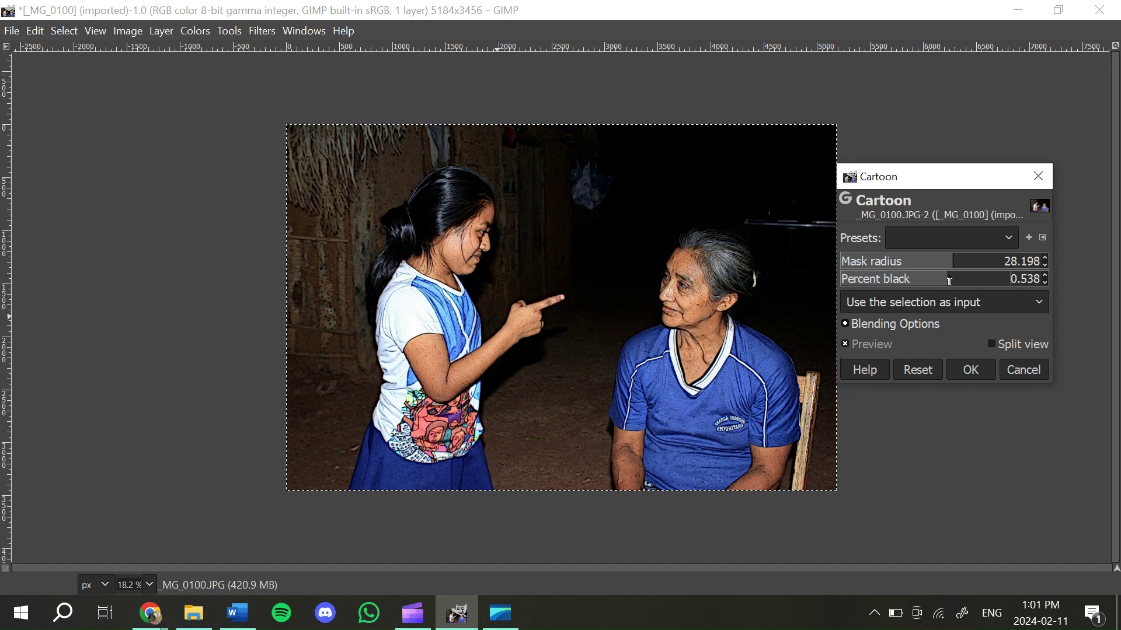
{"action": "left_click", "coordinate": [982, 279]}
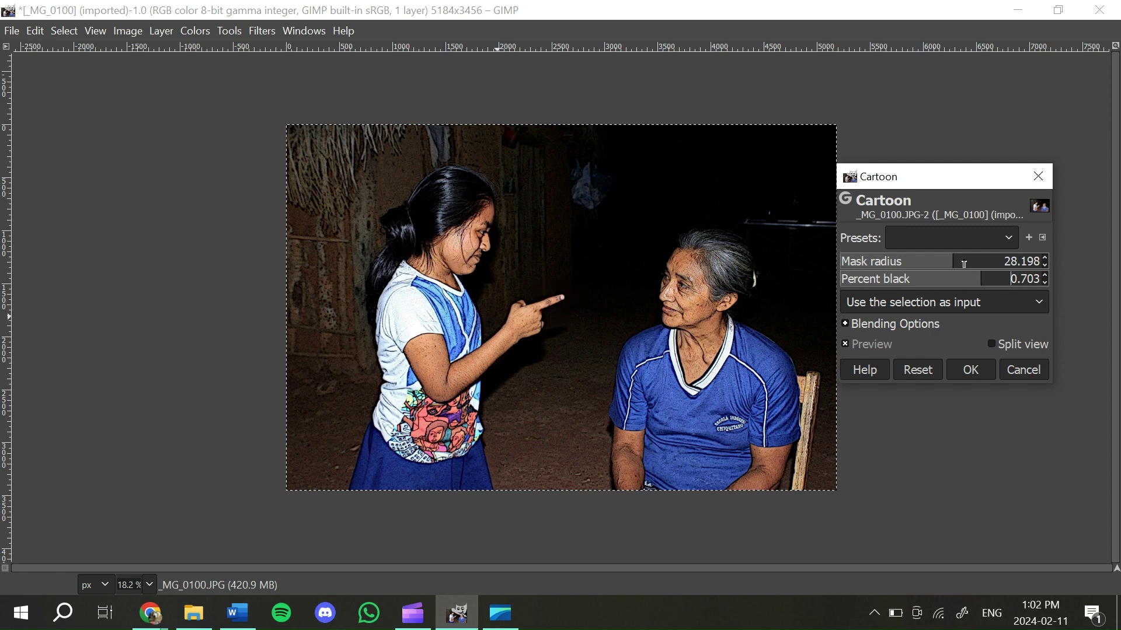
{"action": "left_click", "coordinate": [968, 261]}
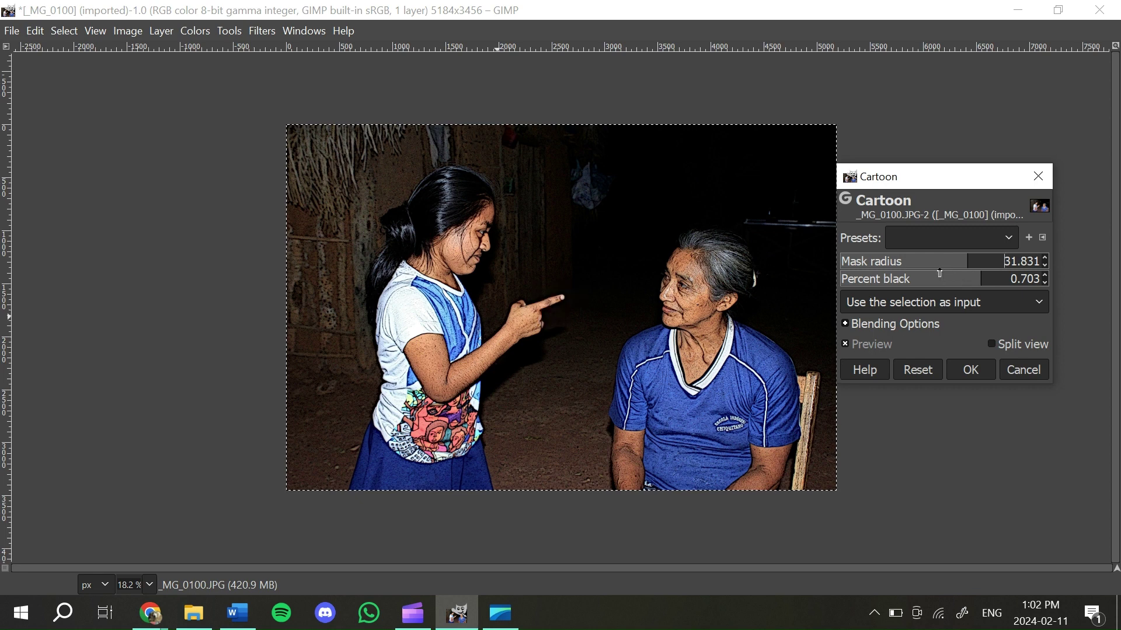
{"action": "left_click", "coordinate": [923, 262]}
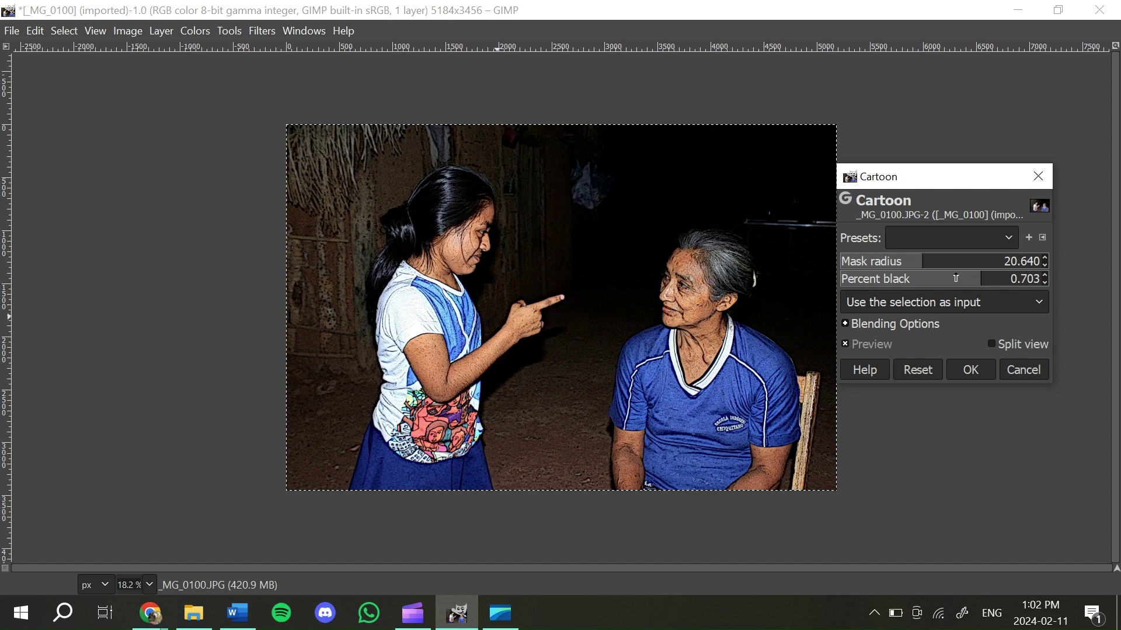
{"action": "left_click", "coordinate": [976, 368]}
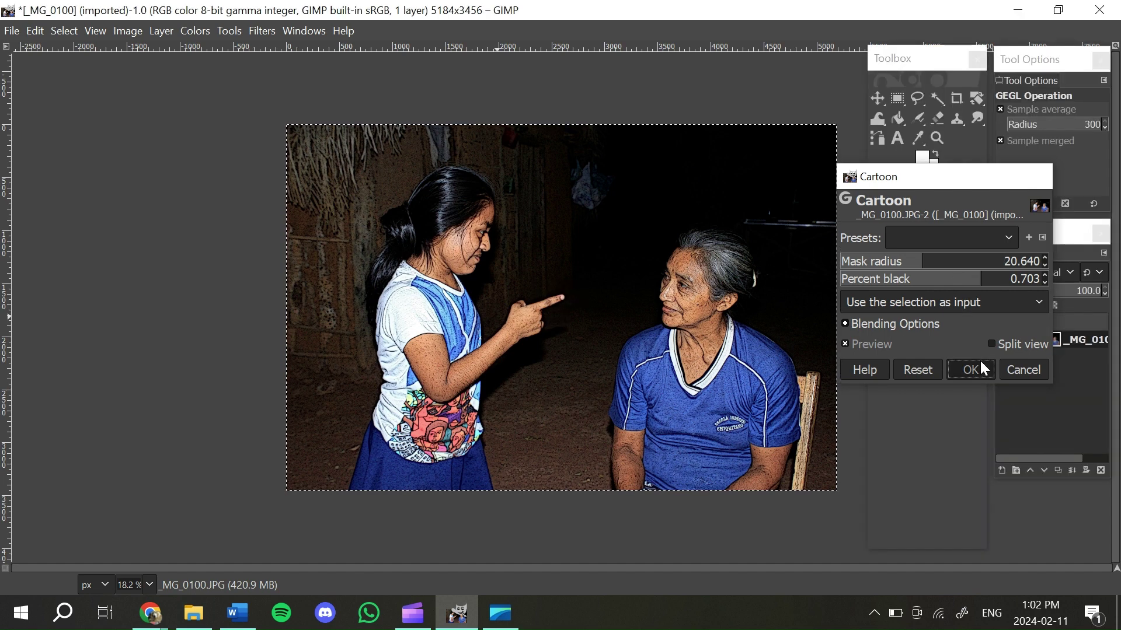